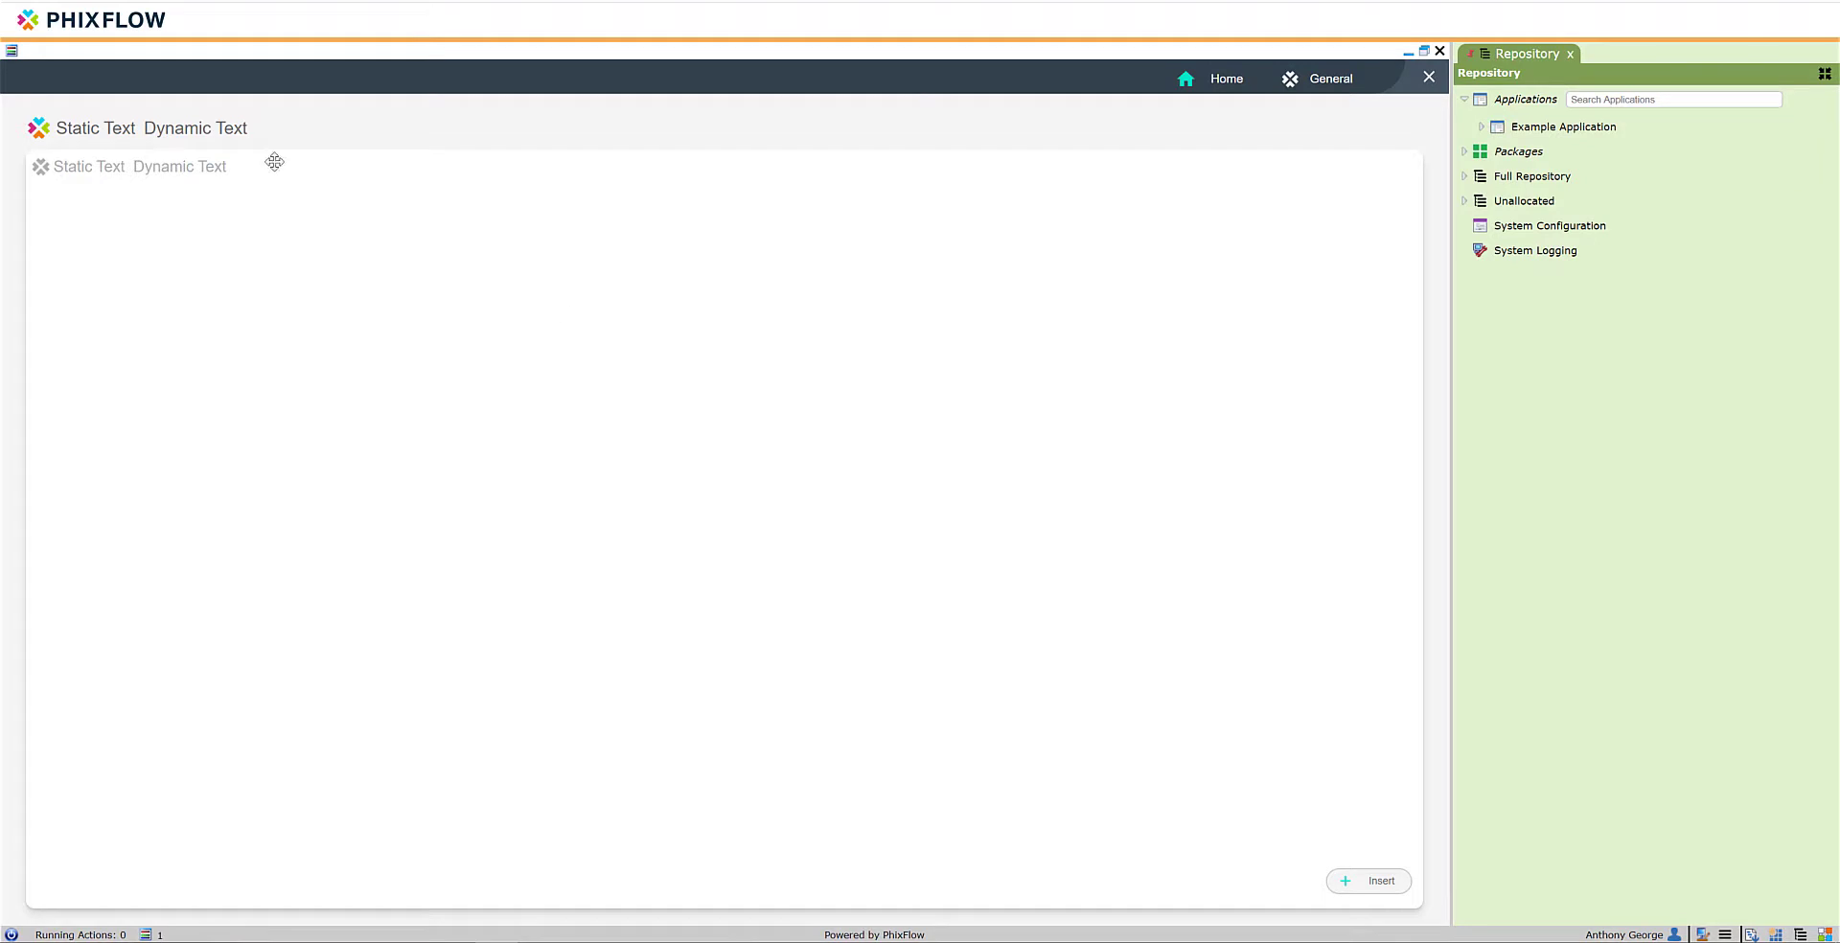
# Locate the form's header area in the repository and examine the Form Content hierarchy, including the Header 1 Container and Body Tile Container.
pyautogui.rightClick(169, 131)
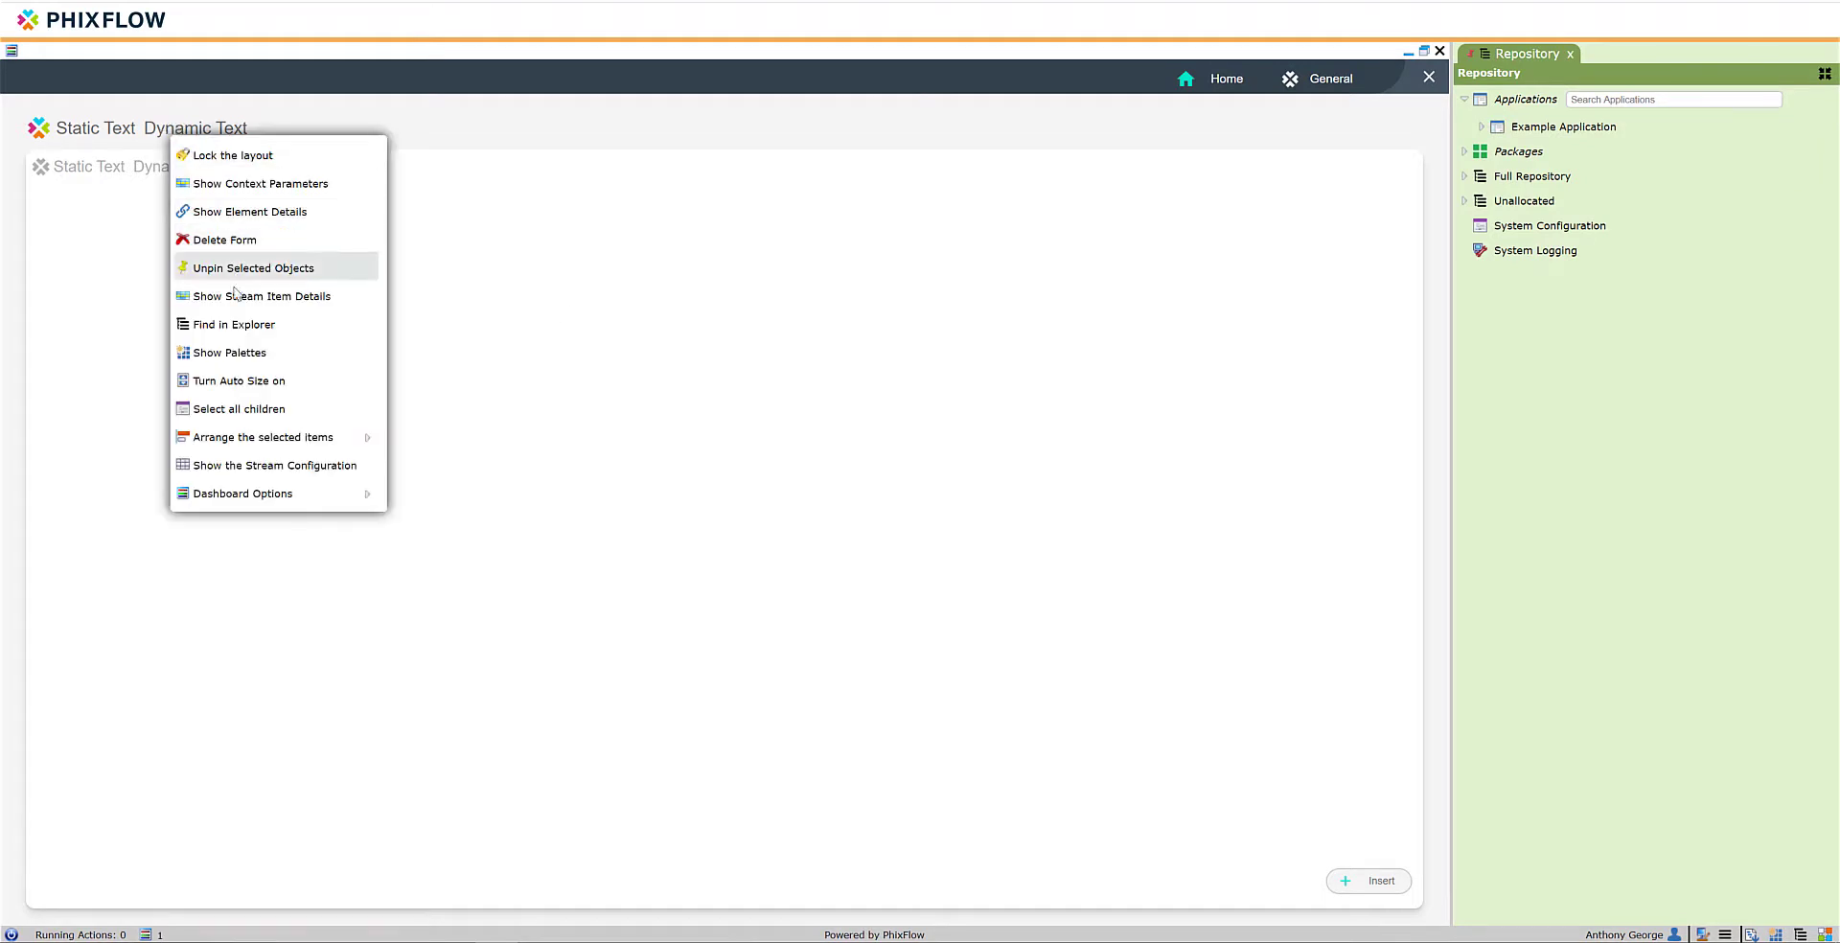
pyautogui.click(239, 323)
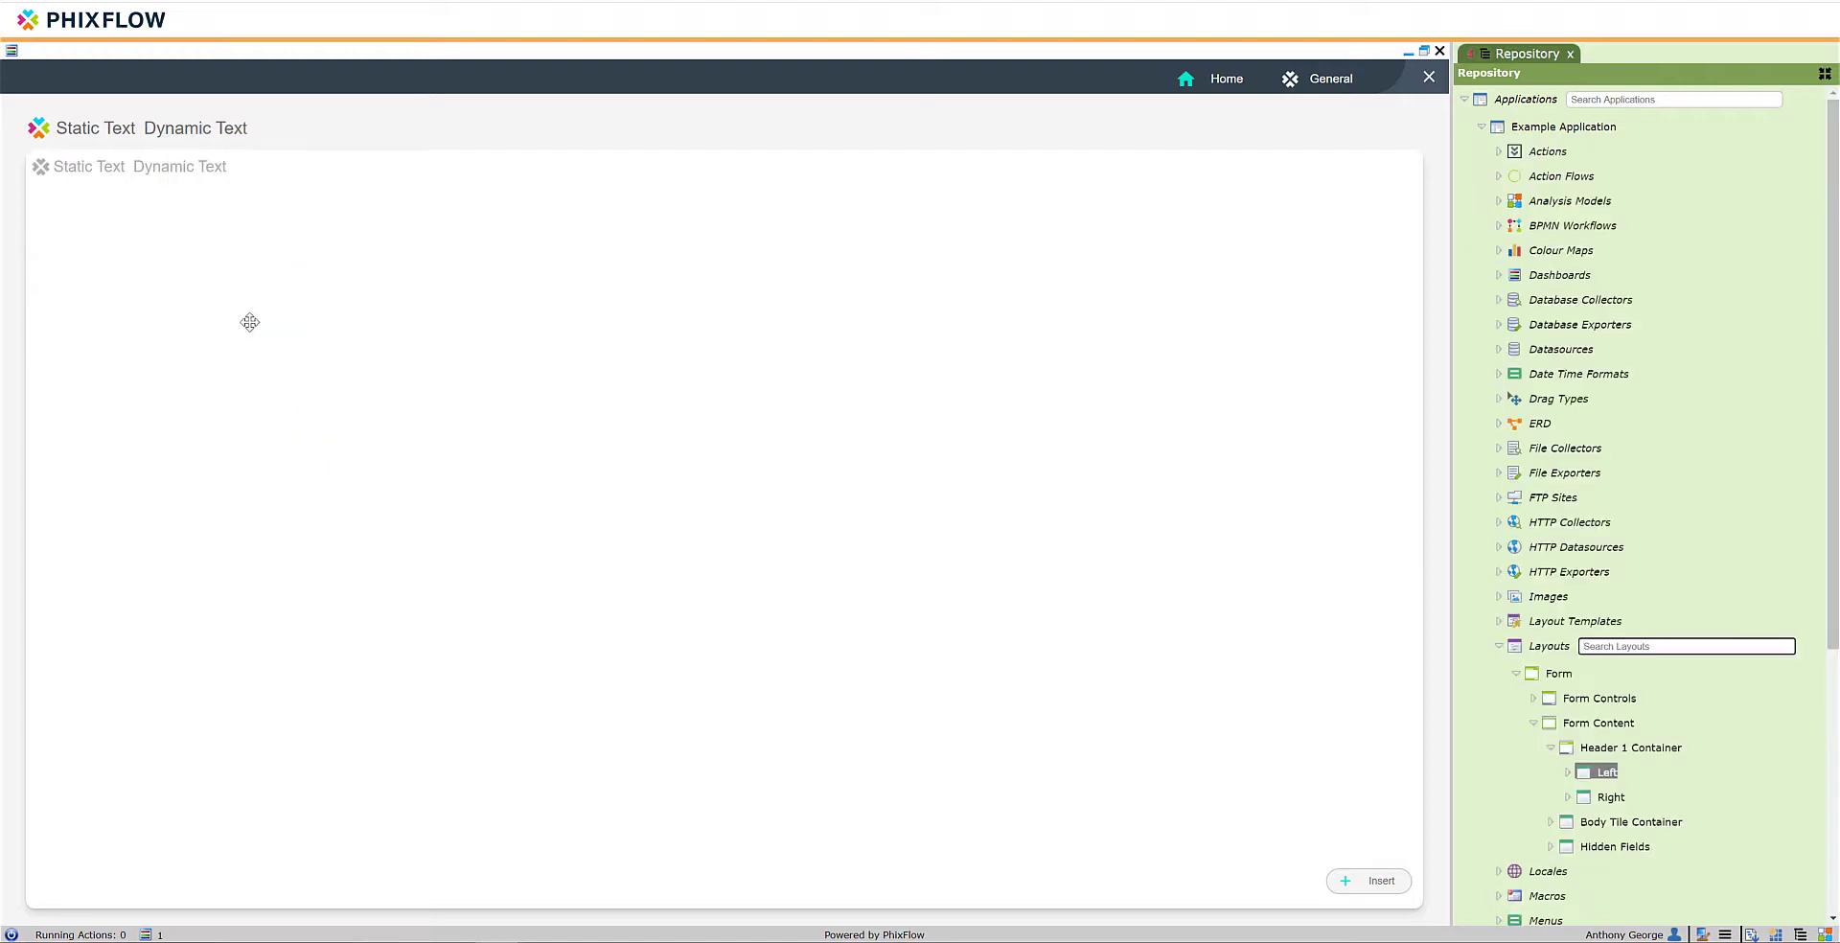
pyautogui.scroll(-3, 1553, 374)
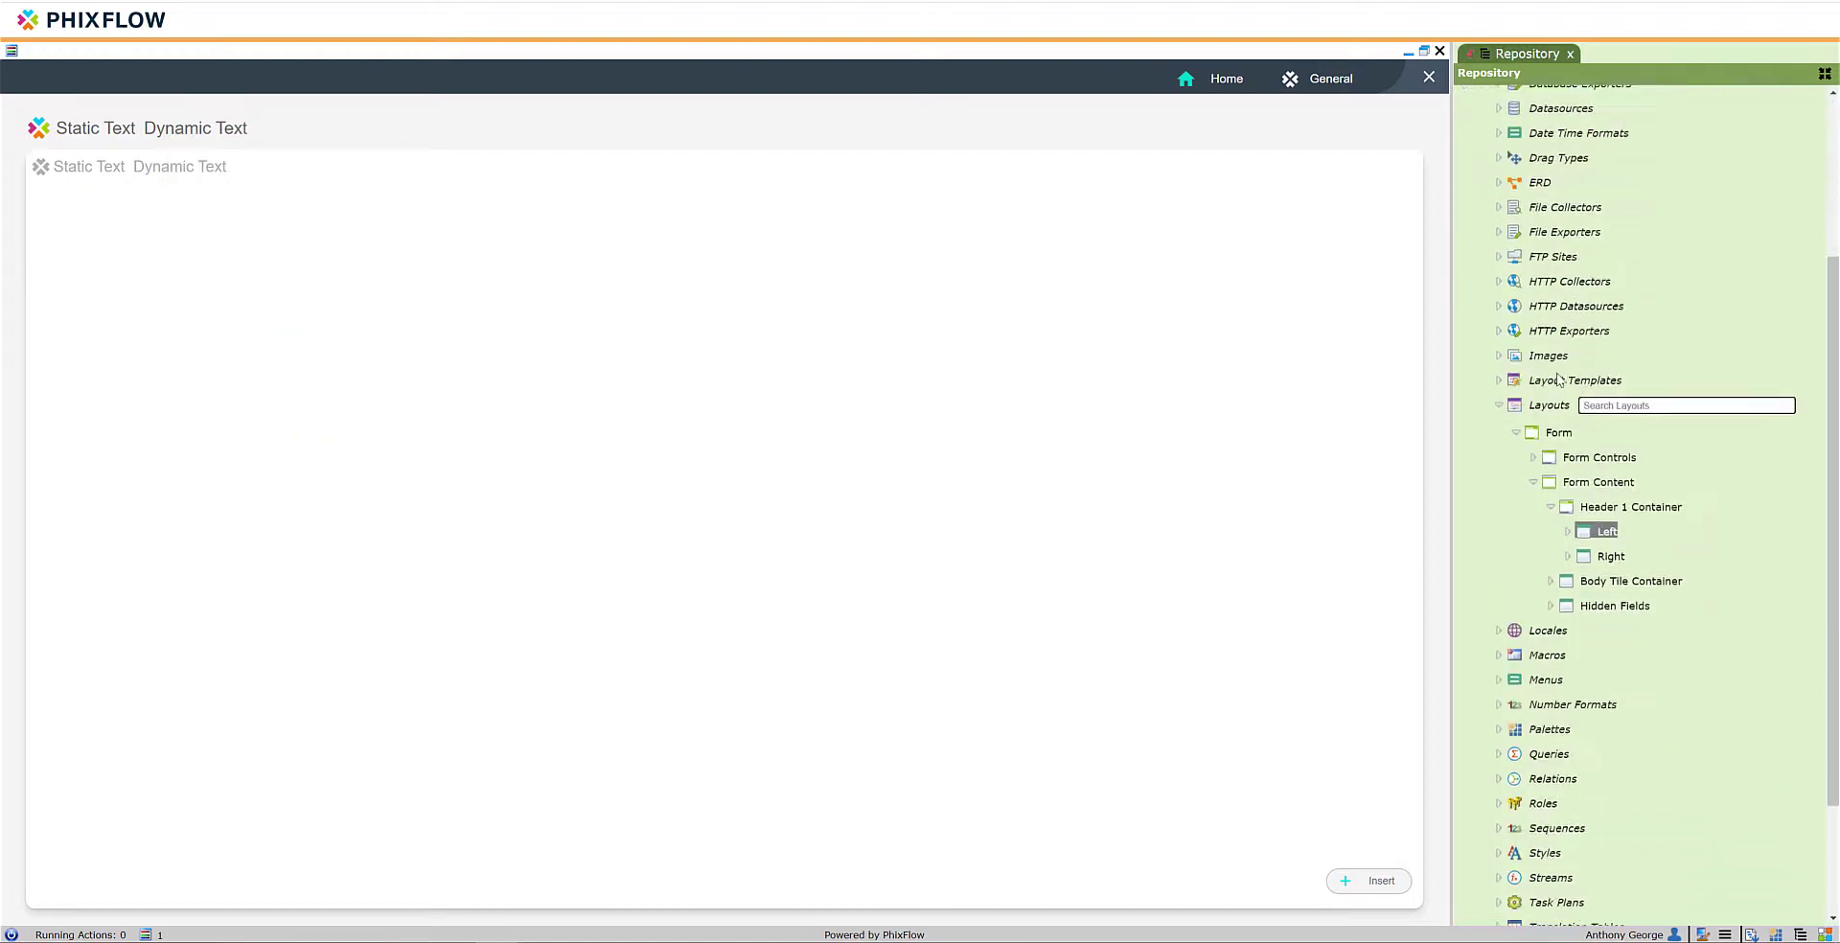
pyautogui.scroll(-1, 1558, 381)
pyautogui.scroll(-1, 1556, 374)
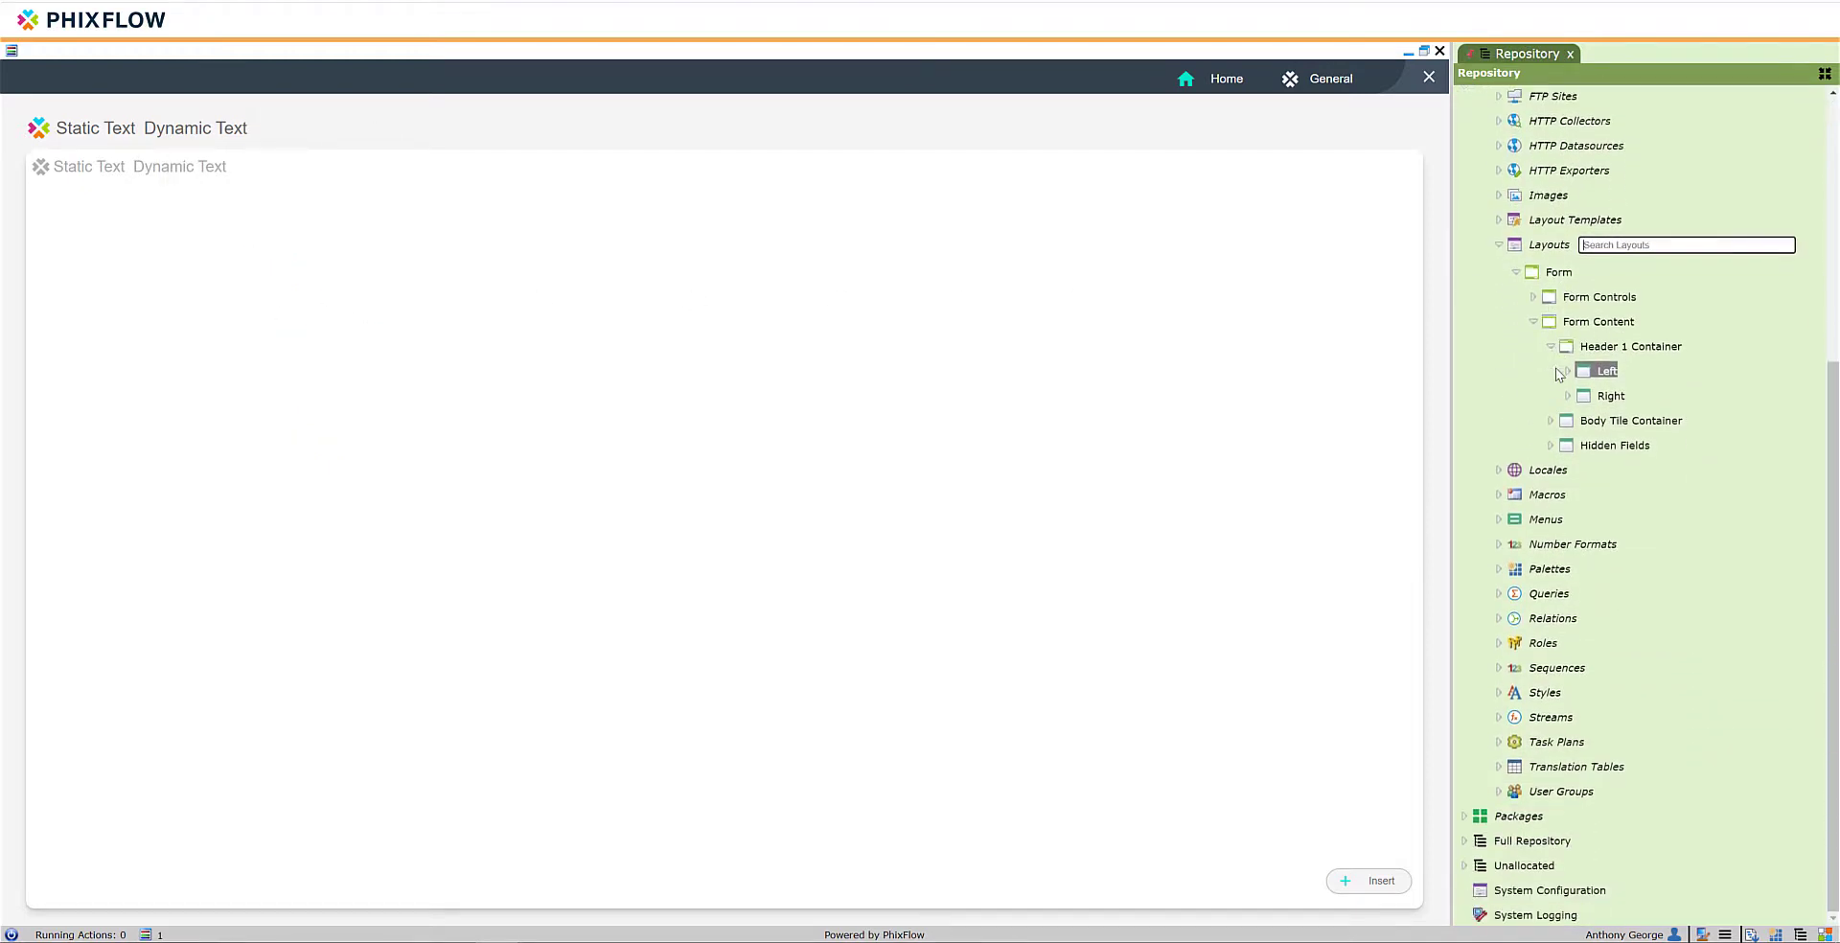
pyautogui.click(1533, 322)
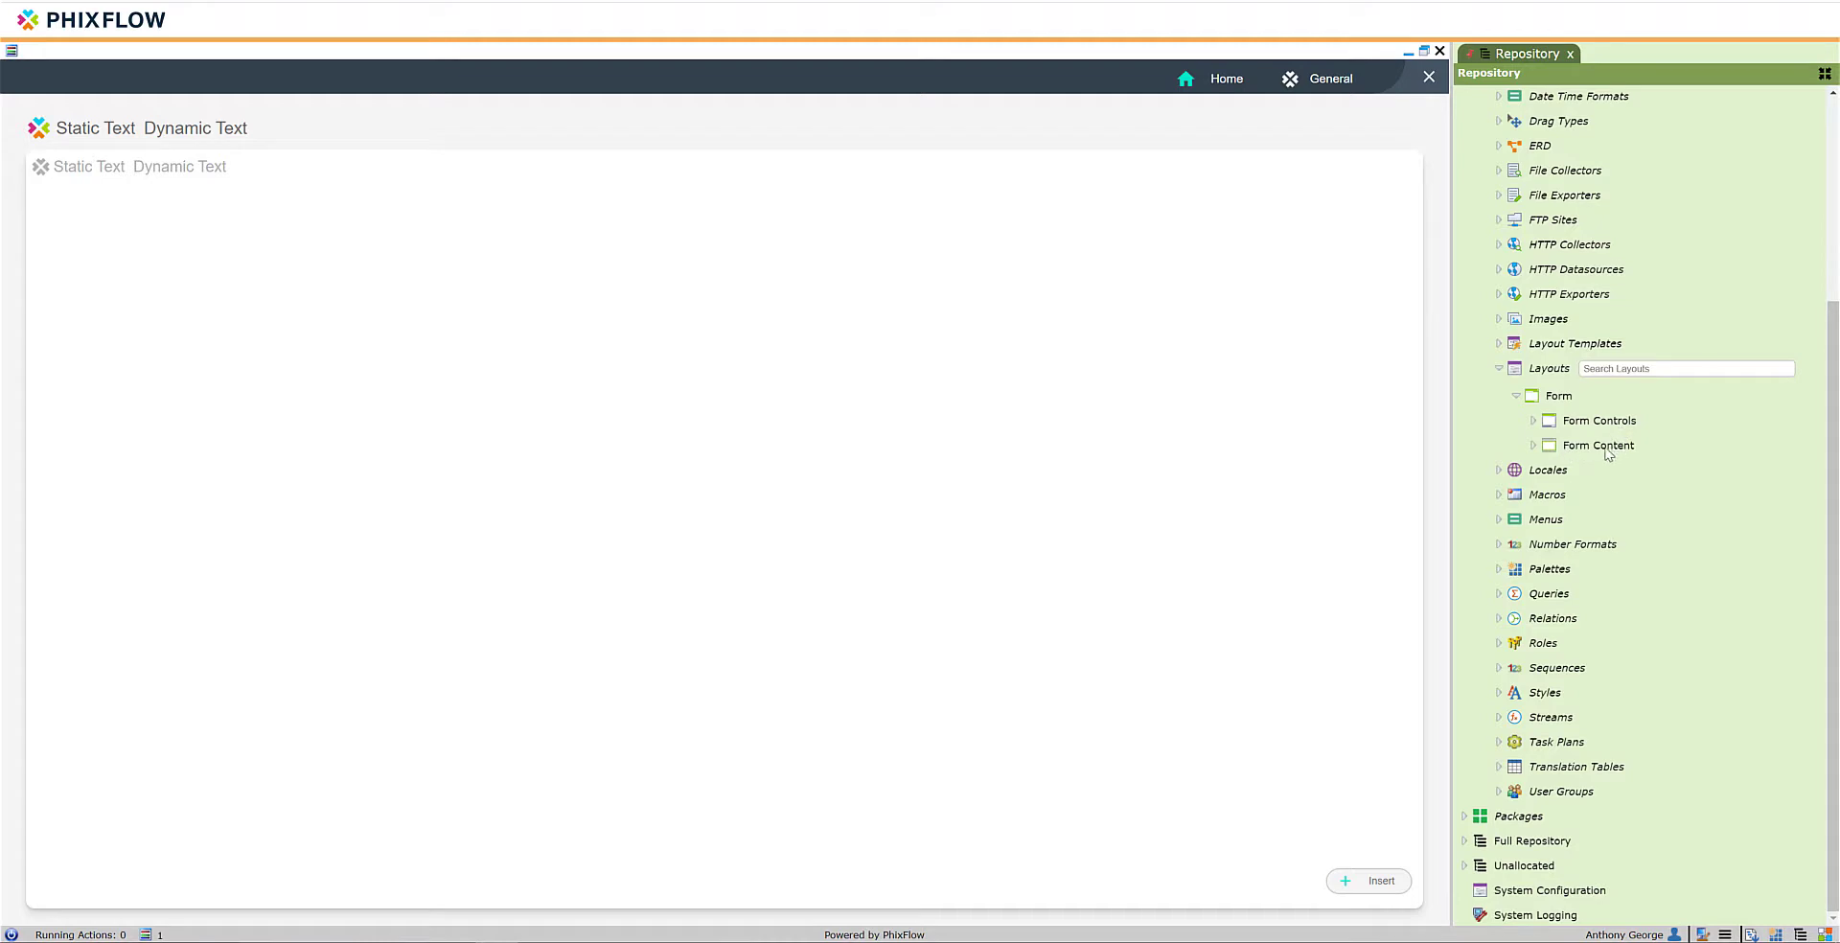
pyautogui.click(1534, 446)
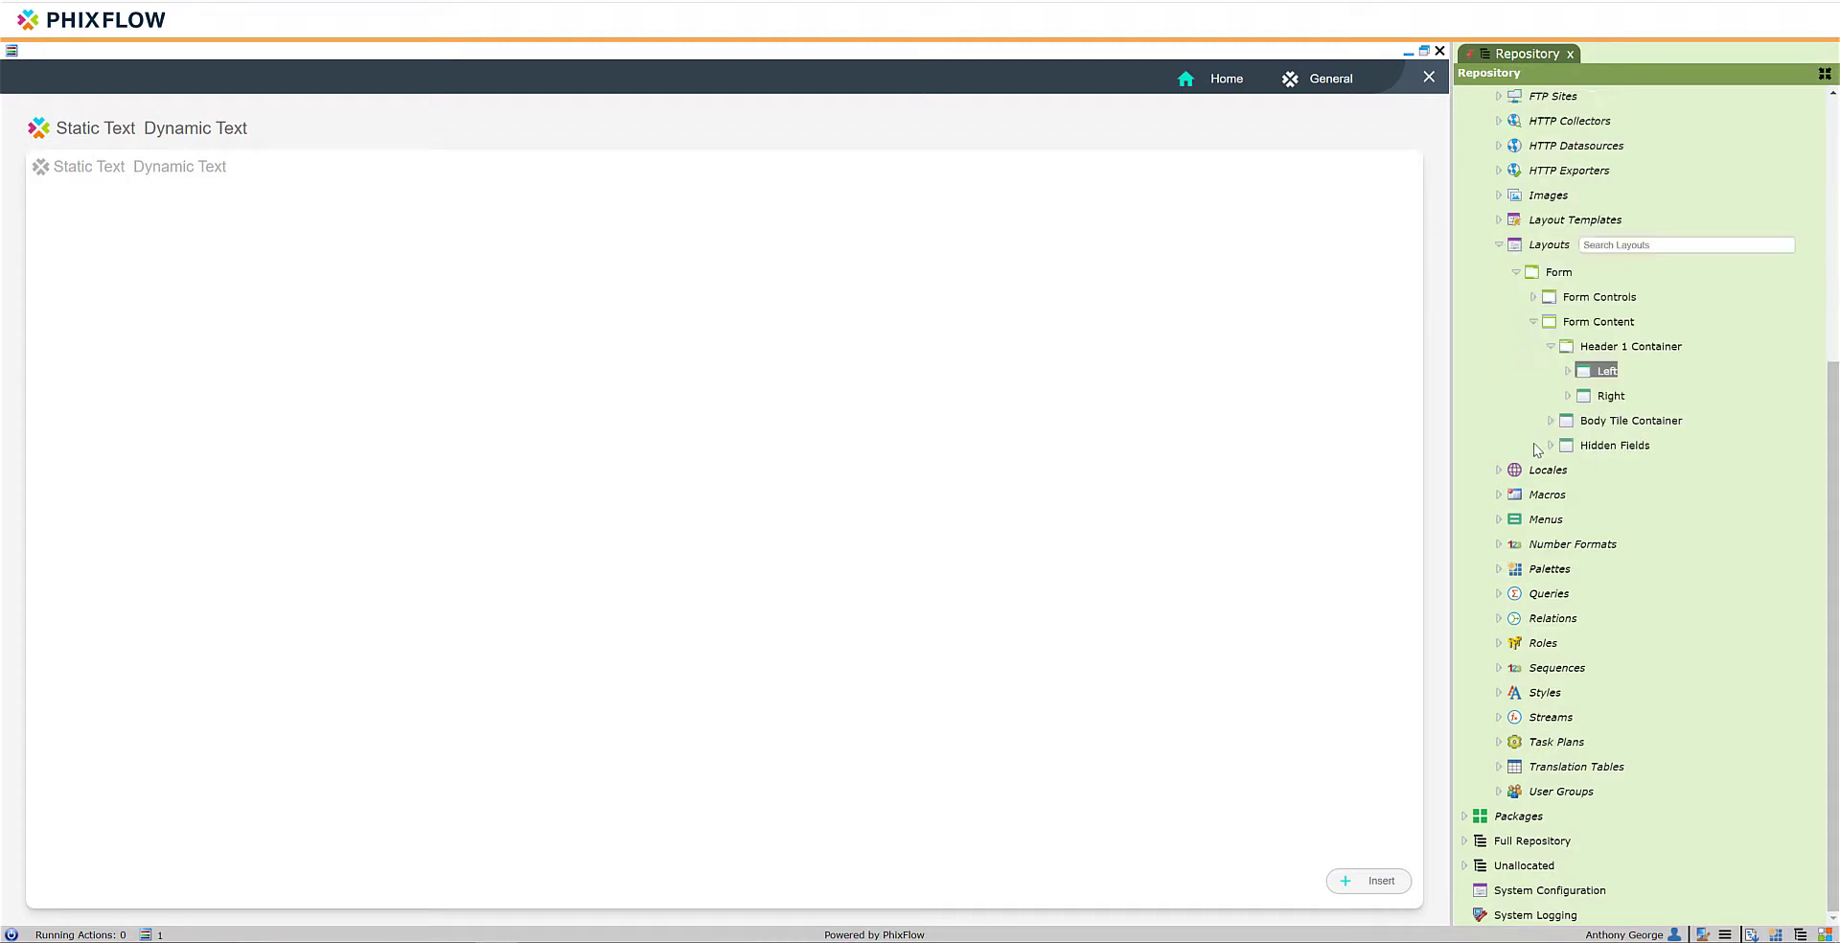
pyautogui.click(1550, 347)
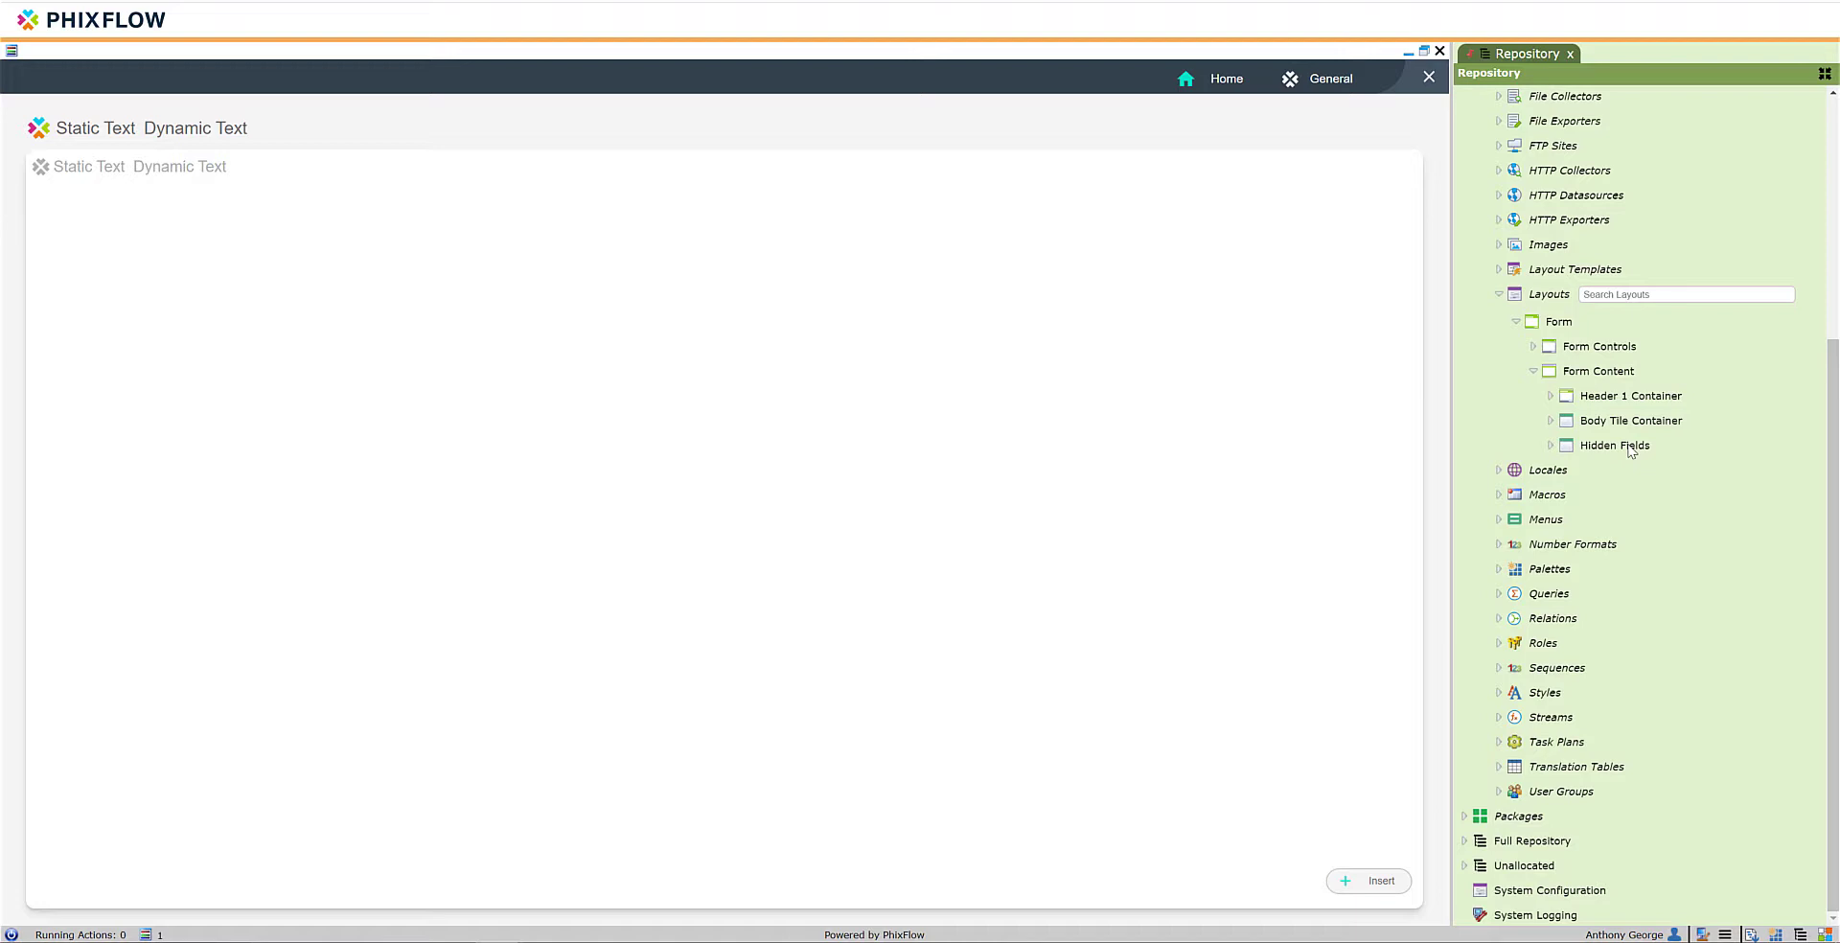
pyautogui.click(1551, 421)
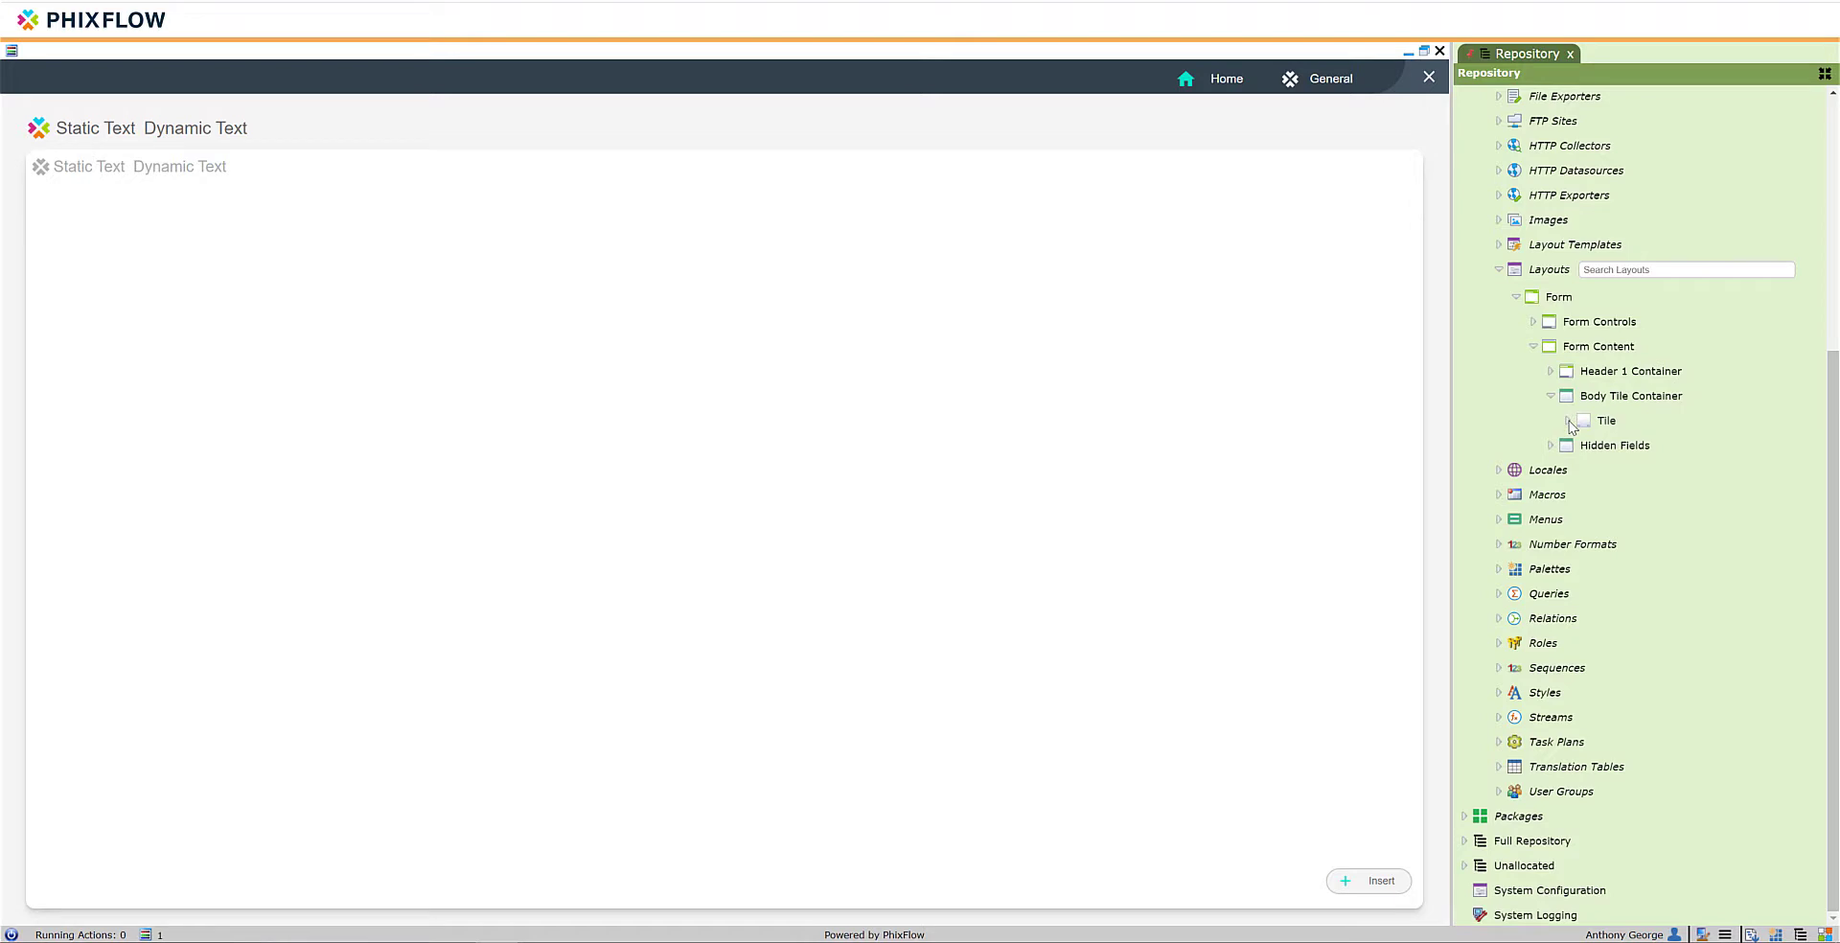
pyautogui.click(1568, 422)
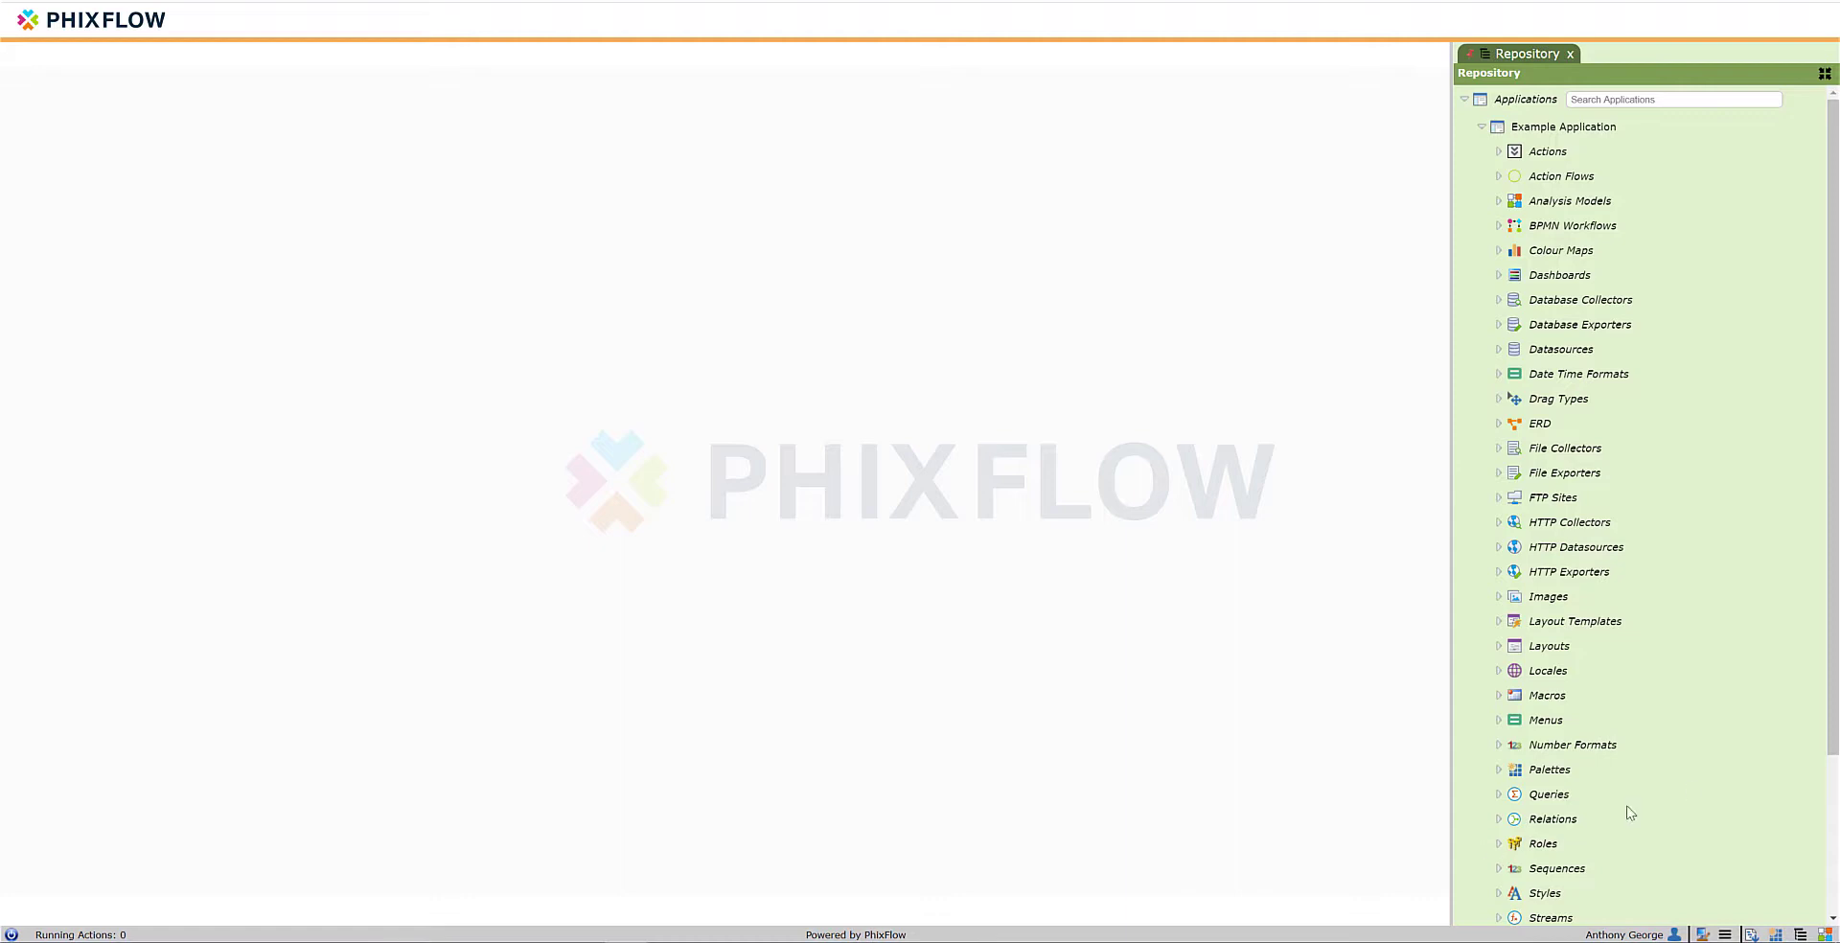
# Create a dashboard named "Splash Screen" in Example Application that opens maximised.
pyautogui.rightClick(1531, 276)
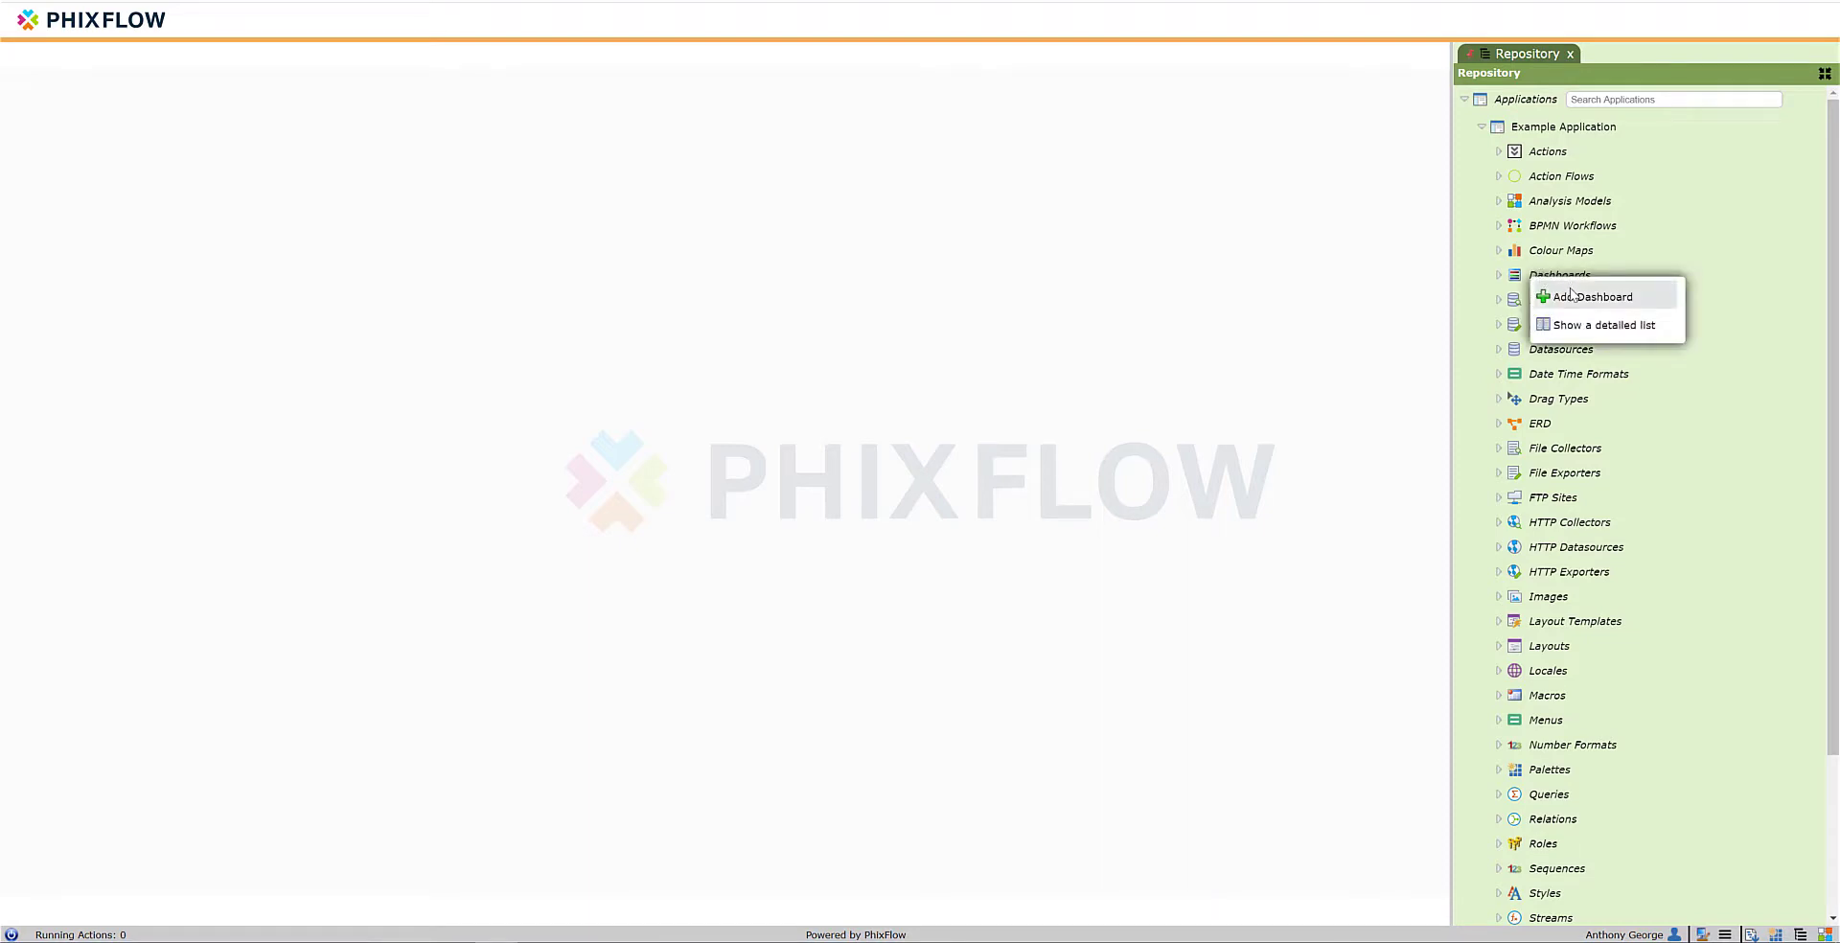
pyautogui.click(1571, 296)
pyautogui.write('Splash Screen')
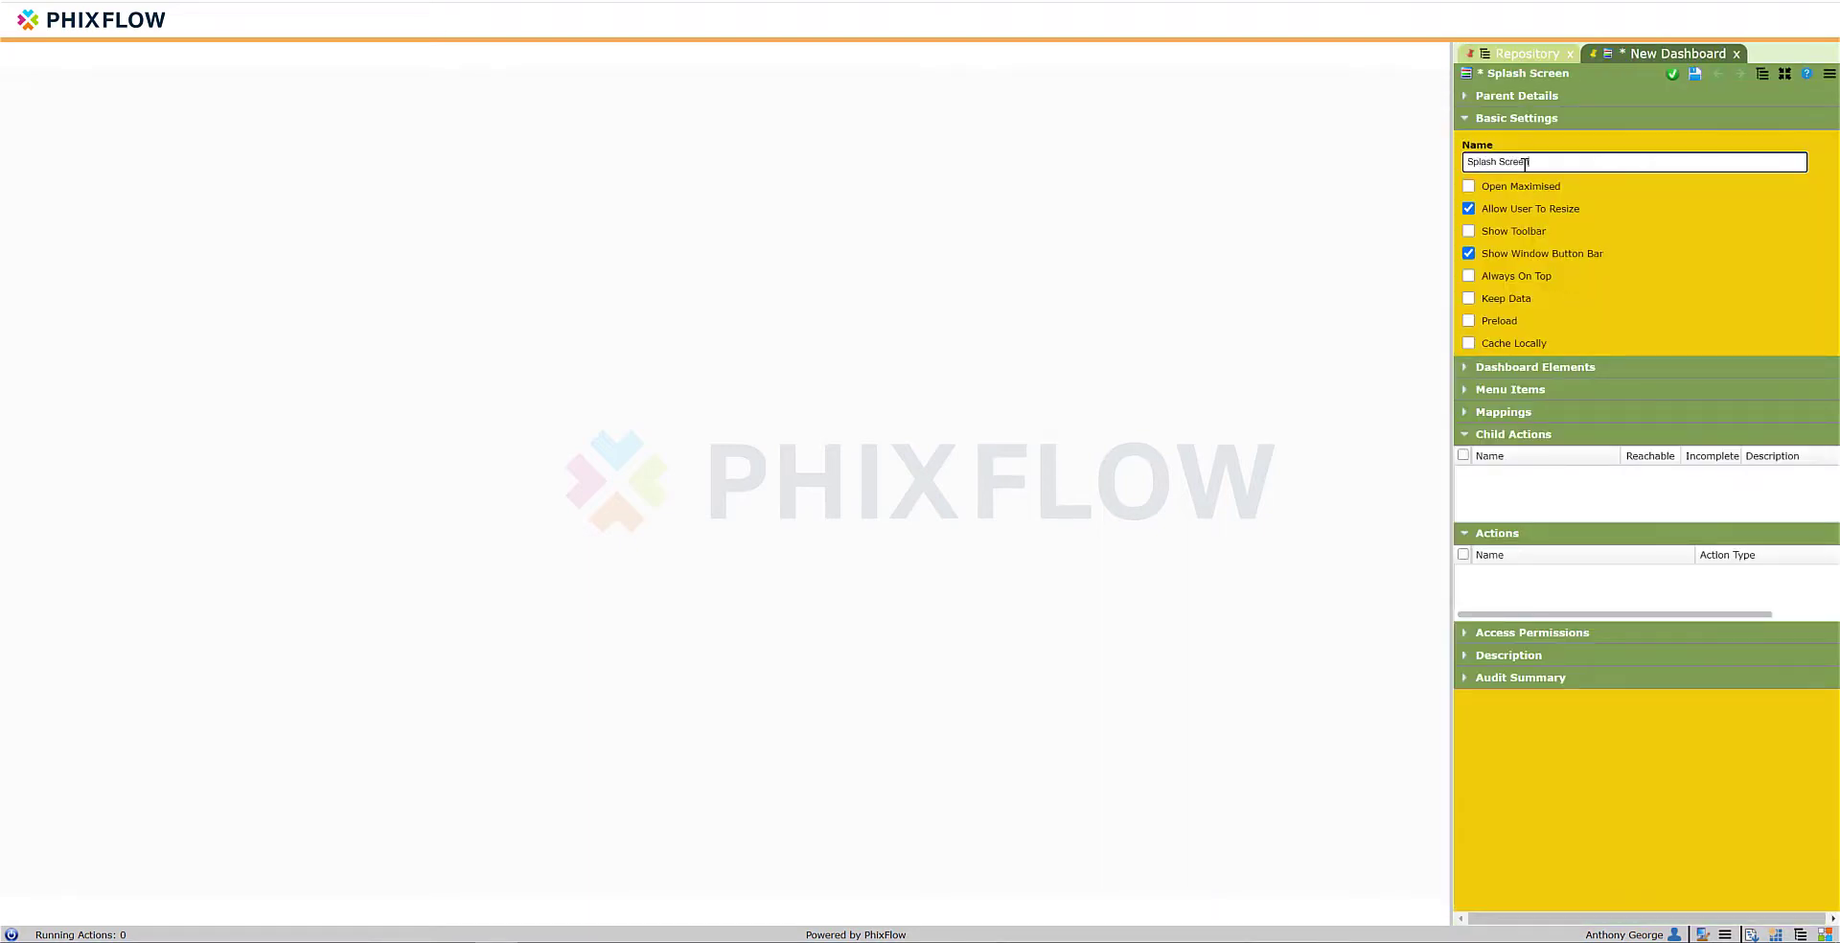
pyautogui.click(1469, 187)
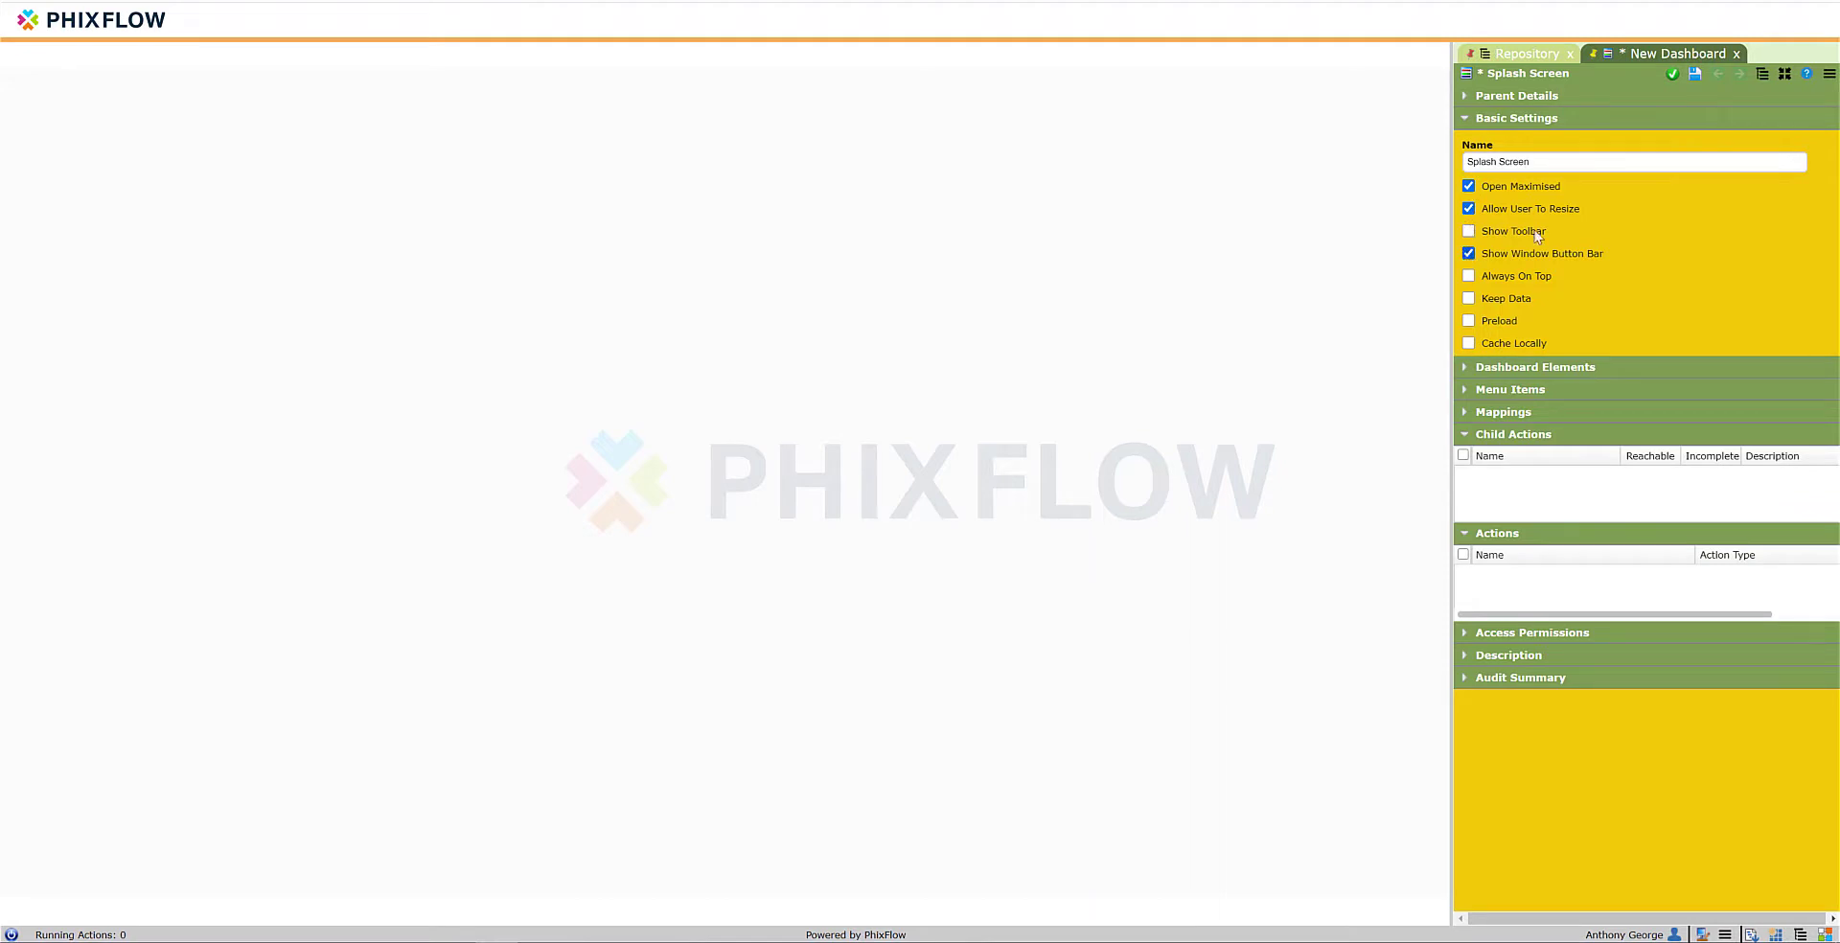
pyautogui.click(1673, 75)
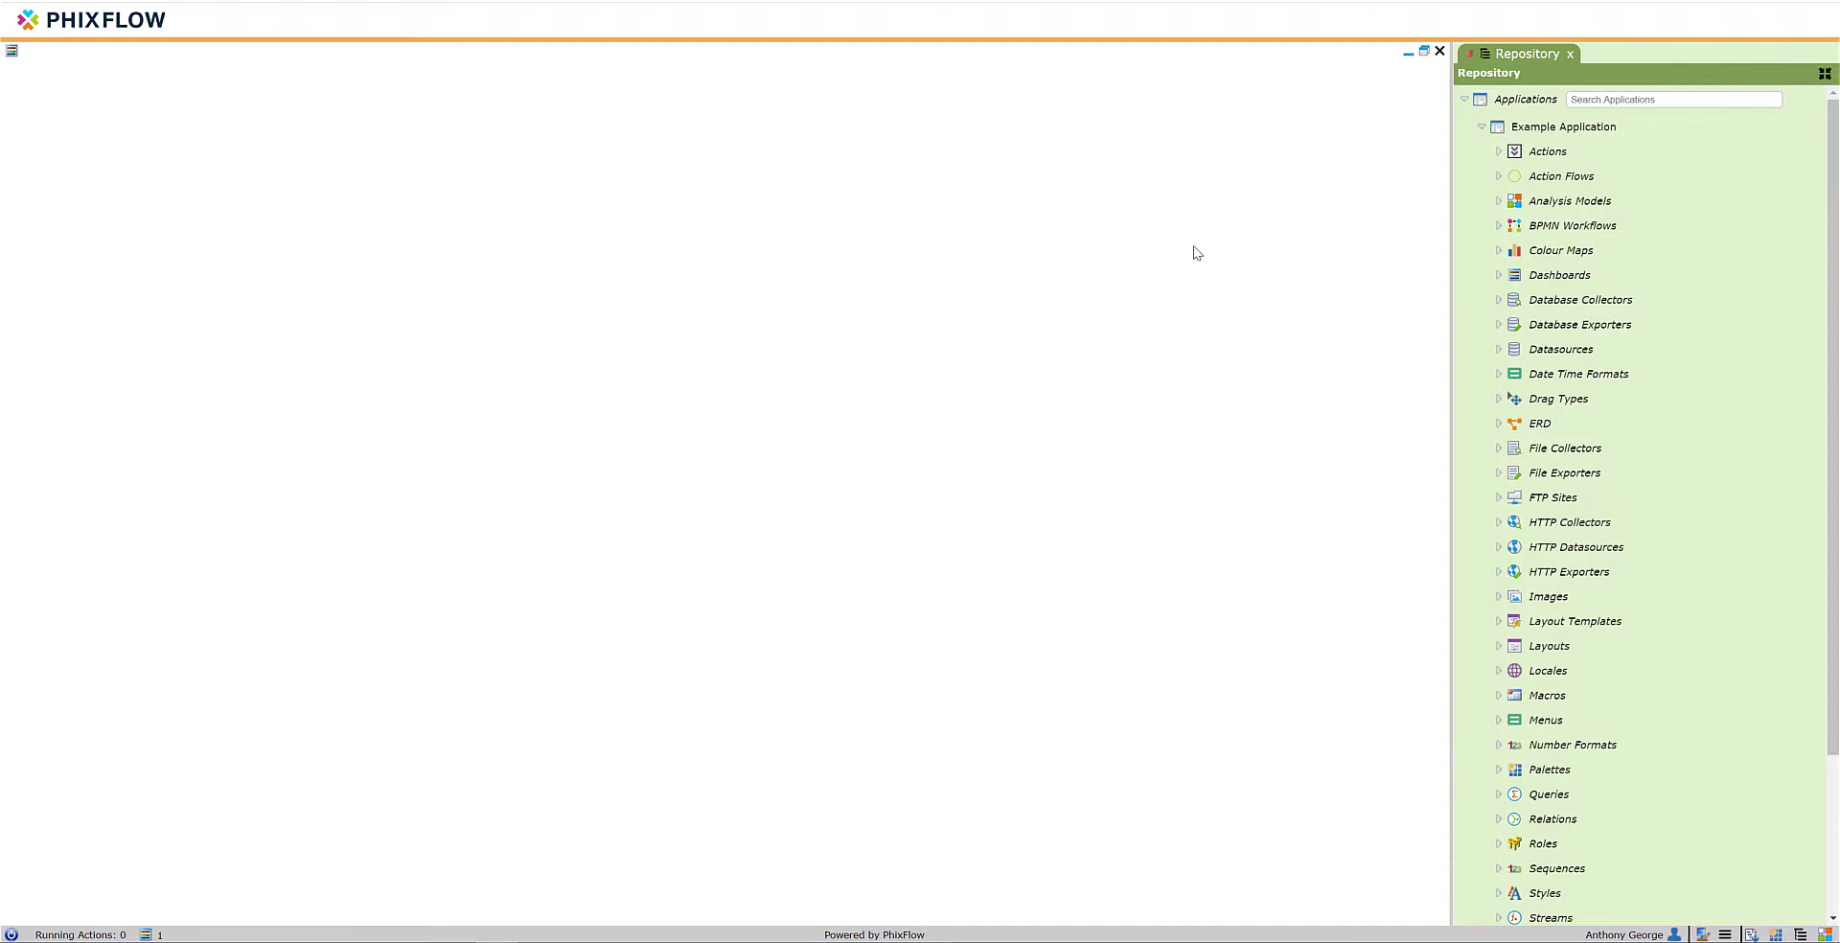
# Add the Form Splash template from the Theme 2 App Builder palette to the empty dashboard, naming the area "Splash Screen".
pyautogui.click(1779, 934)
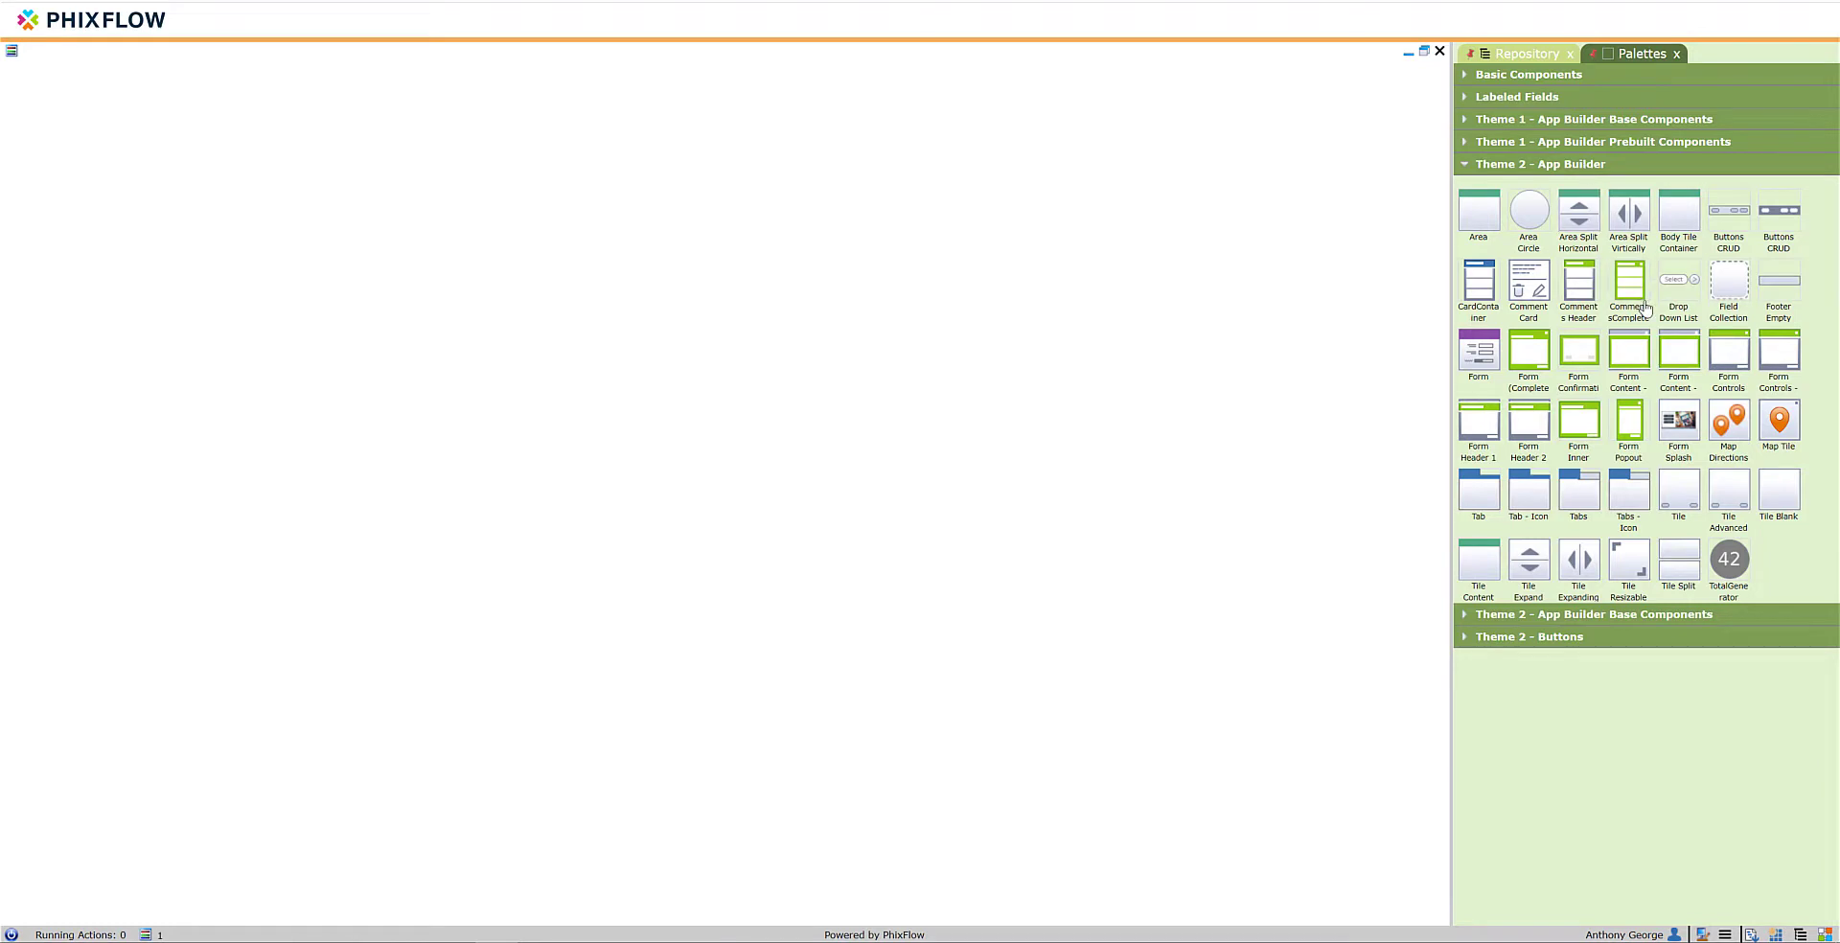
pyautogui.moveTo(1678, 420); pyautogui.dragTo(838, 451)
pyautogui.write('Splash')
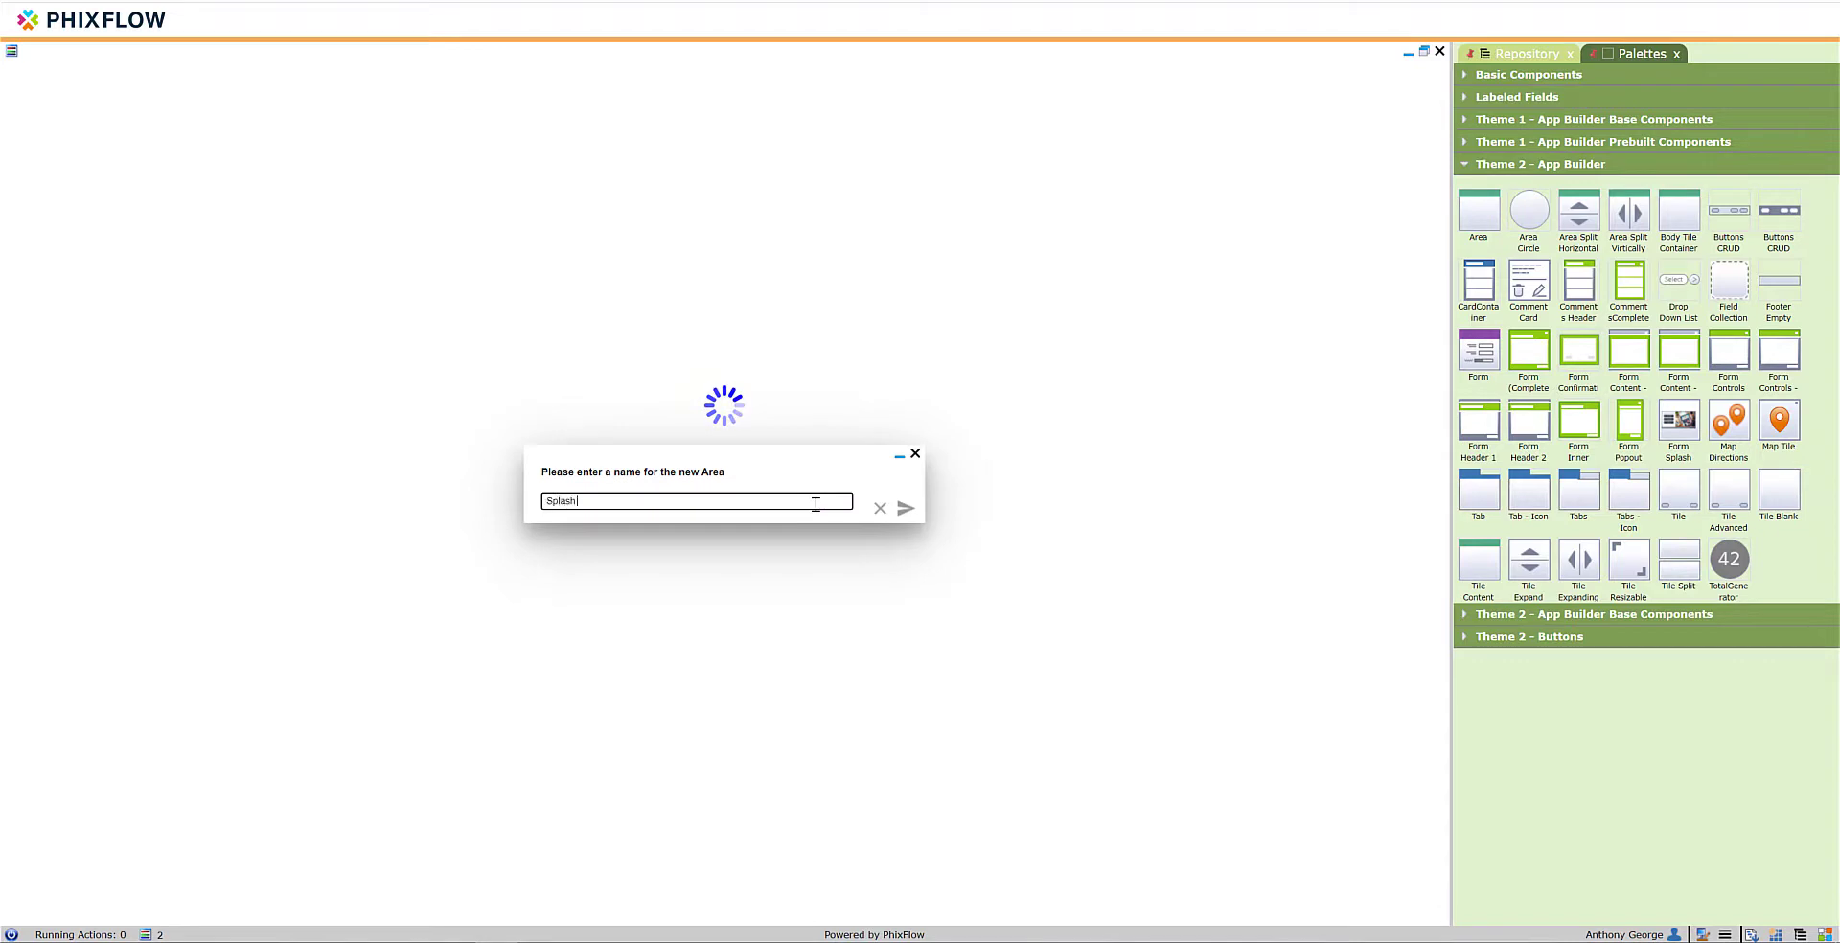
pyautogui.write(' Screen')
pyautogui.press('Return')
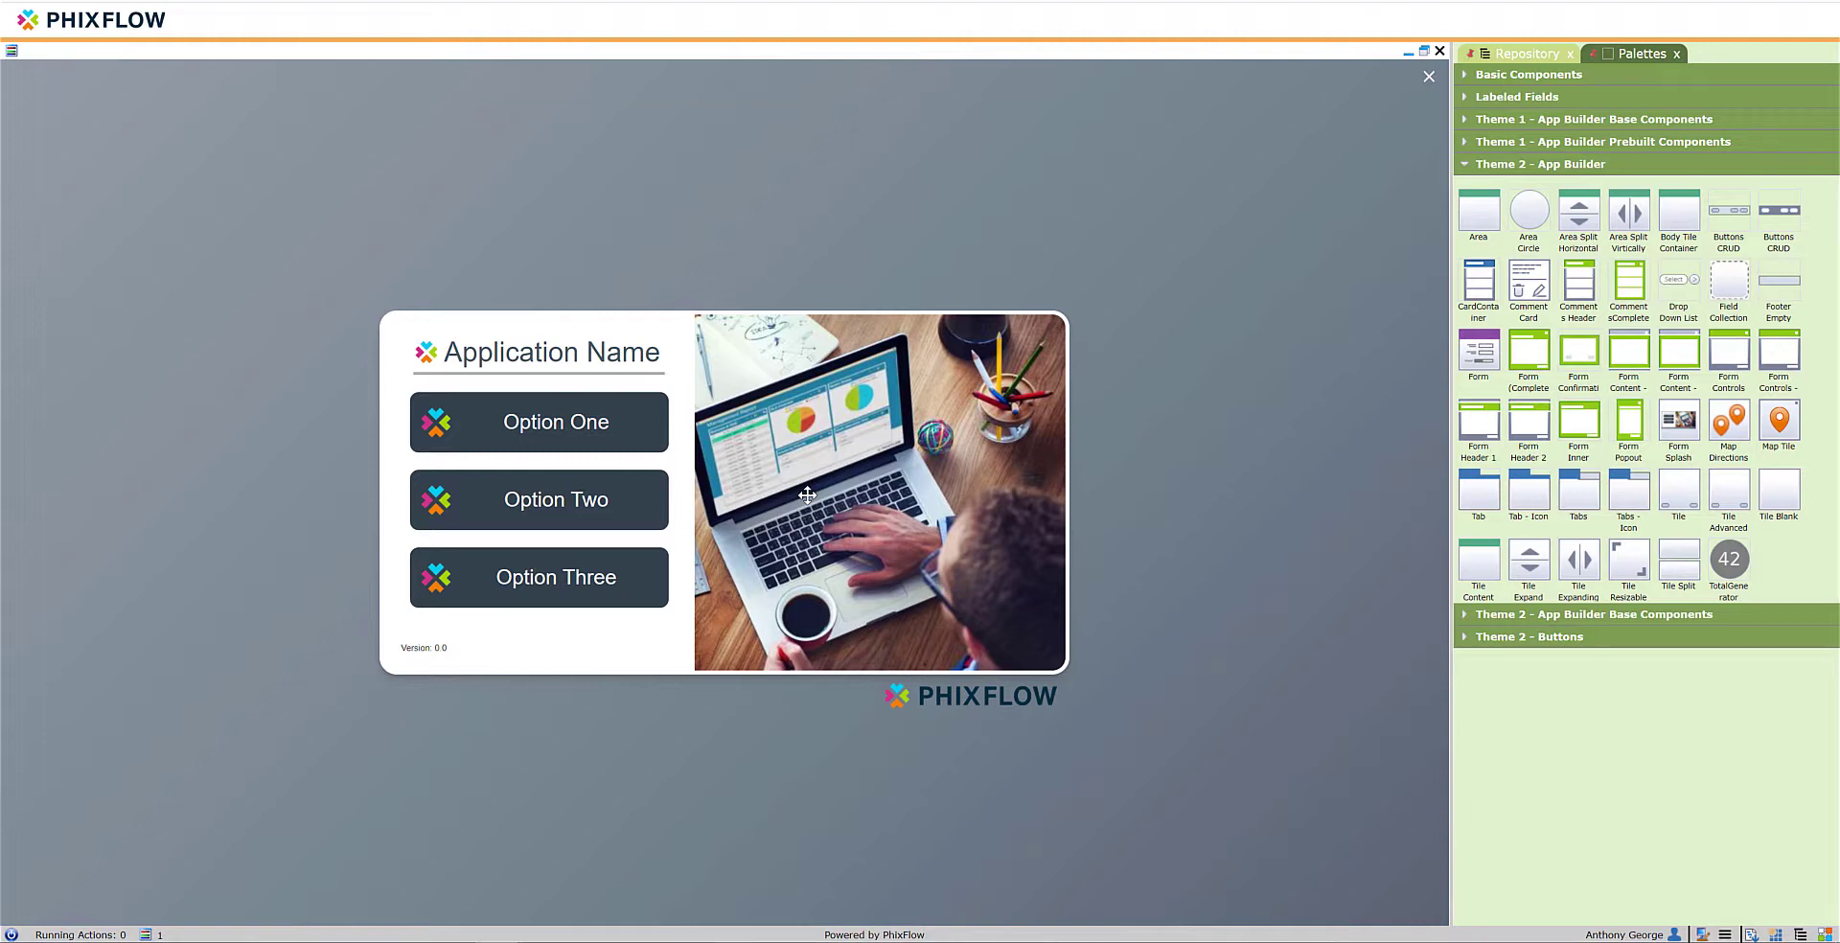
# Create another dashboard in Example Application named "Complete Form", keeping its default settings.
pyautogui.click(1466, 57)
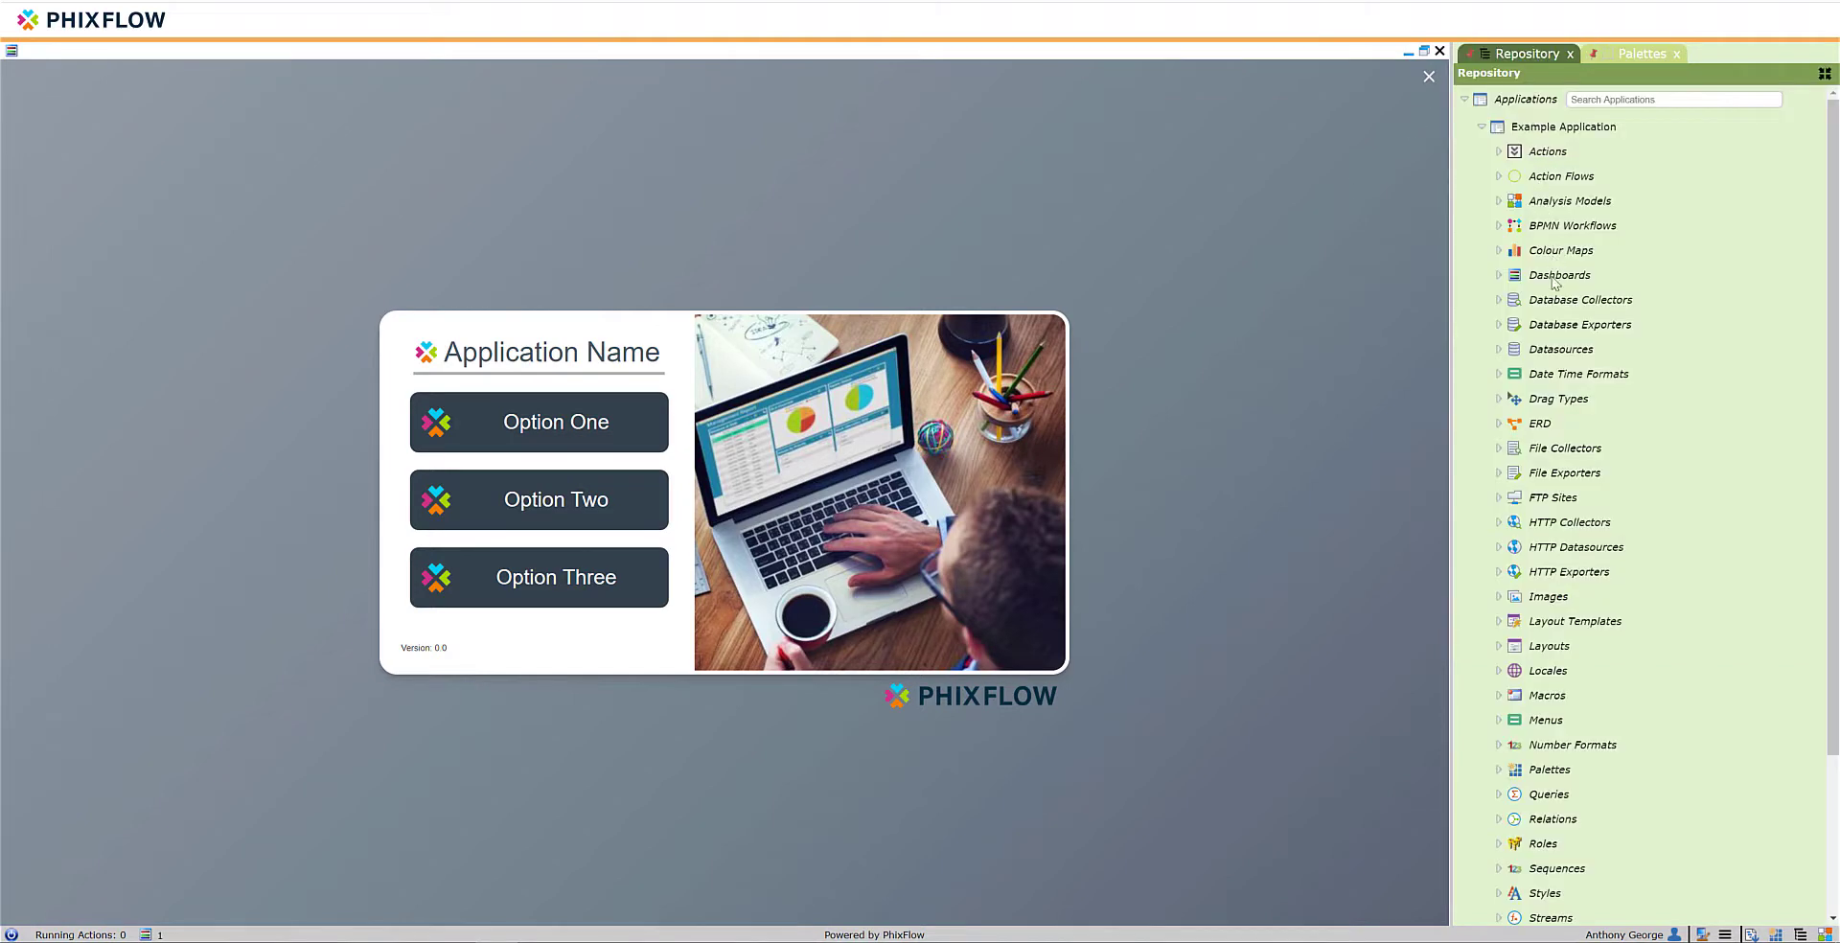
pyautogui.rightClick(1554, 282)
pyautogui.click(1593, 300)
pyautogui.click(1505, 163)
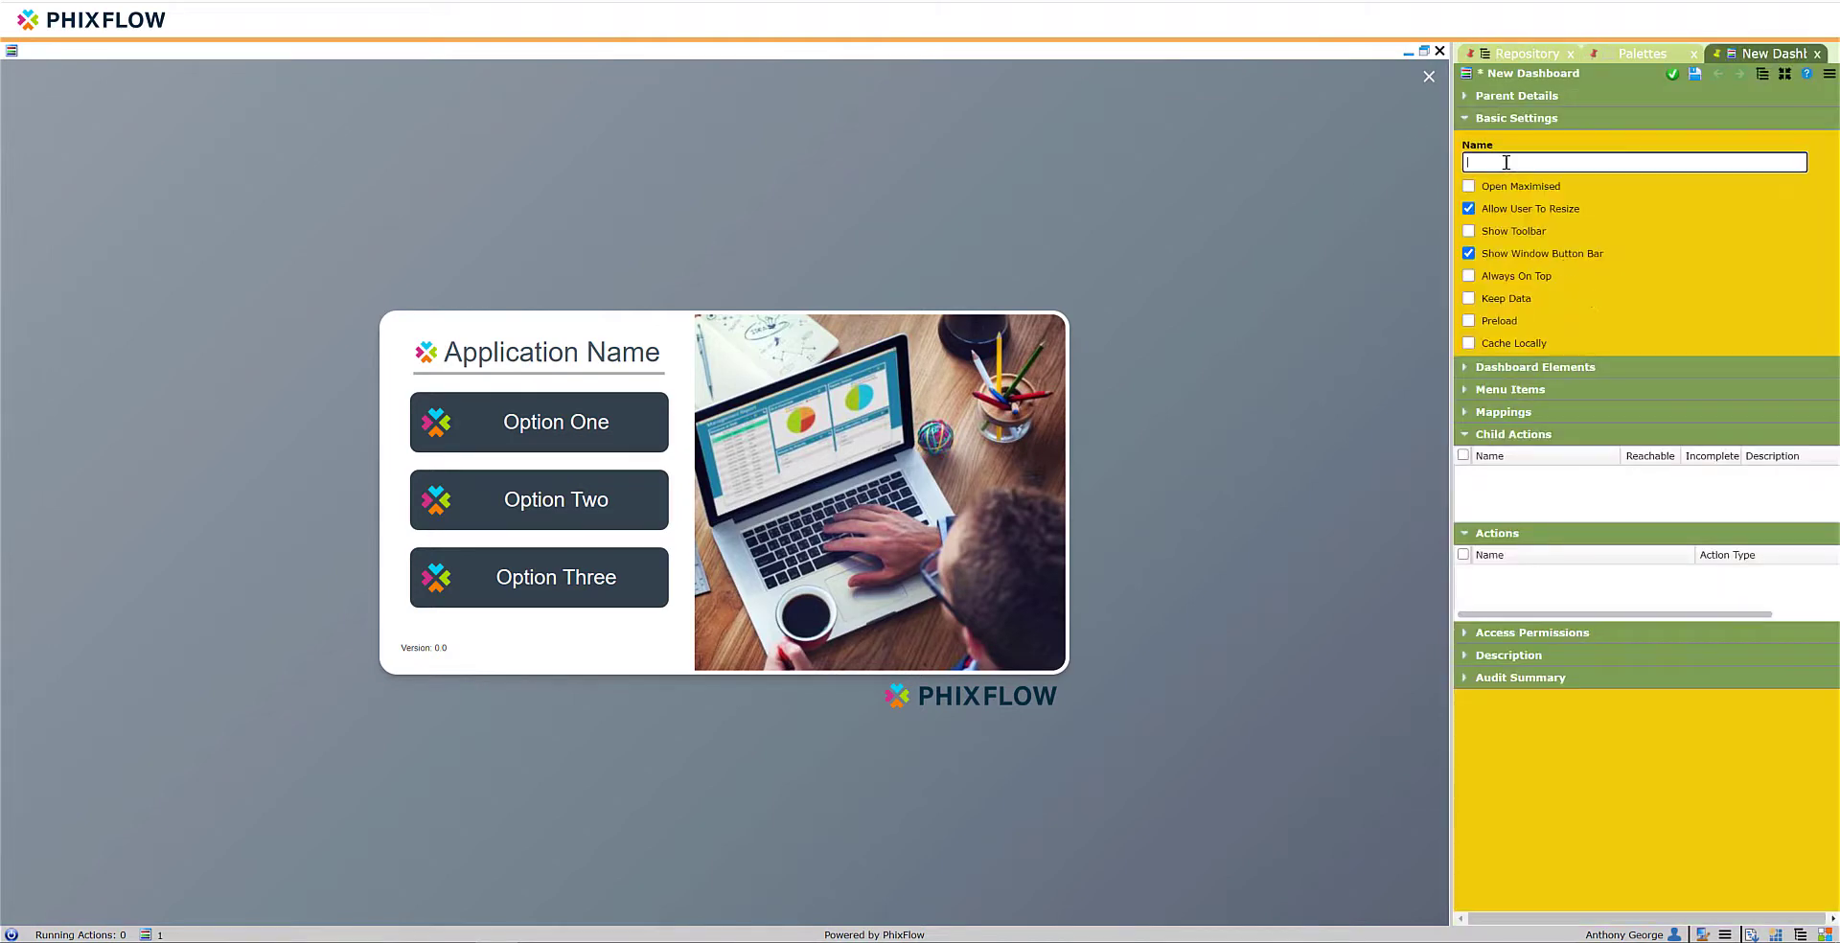
pyautogui.write('Complete Form')
pyautogui.click(1672, 75)
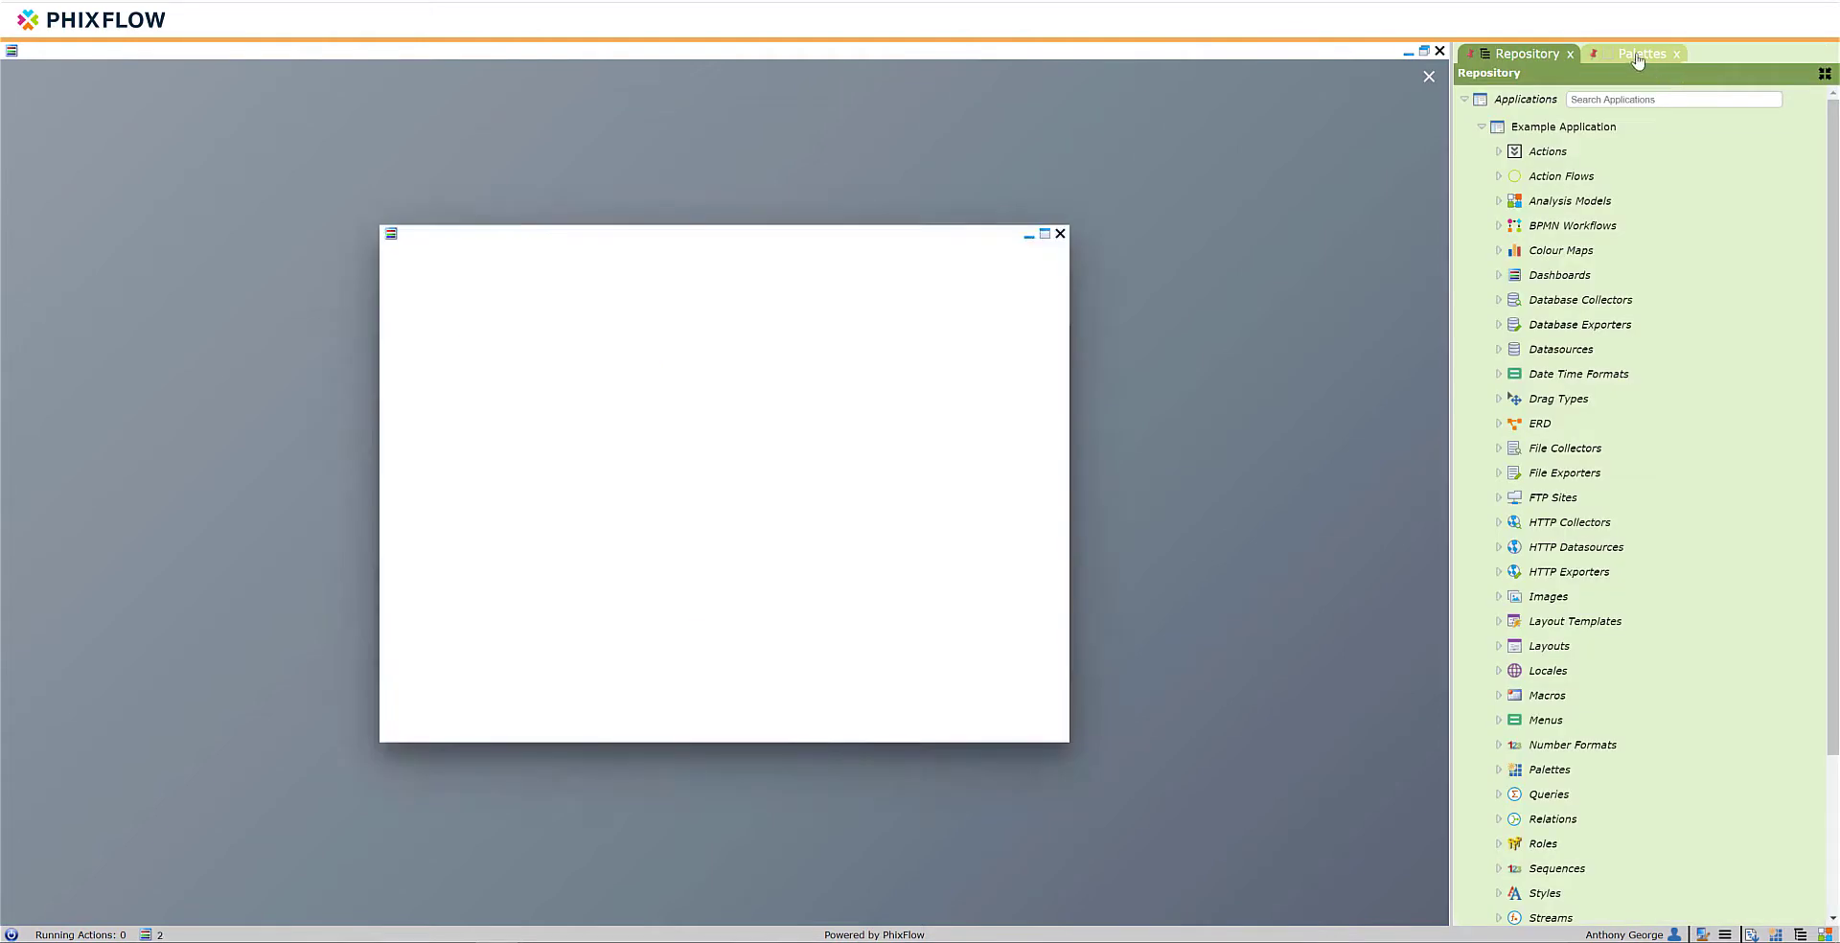
# Place the Theme 2 Form (Complete) template on the new dashboard with the area name "Complete", and maximise the dashboard window.
pyautogui.click(1639, 55)
pyautogui.moveTo(1663, 235); pyautogui.dragTo(711, 418)
pyautogui.write('Container')
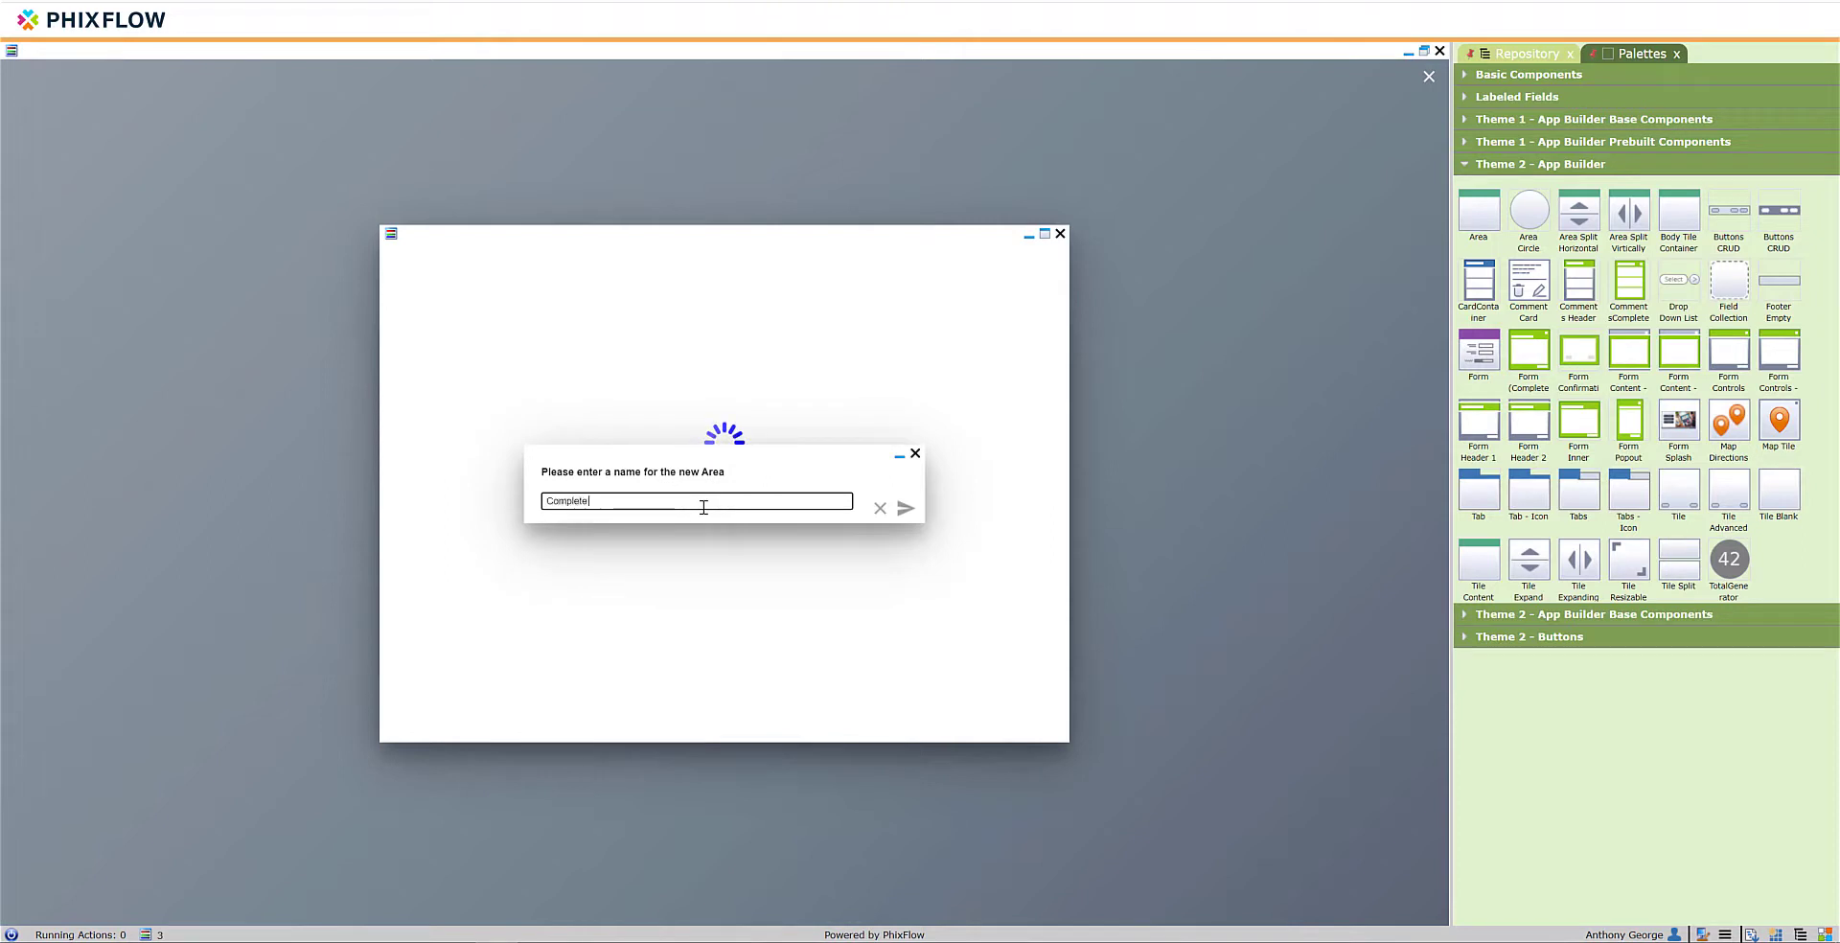
pyautogui.press('Return')
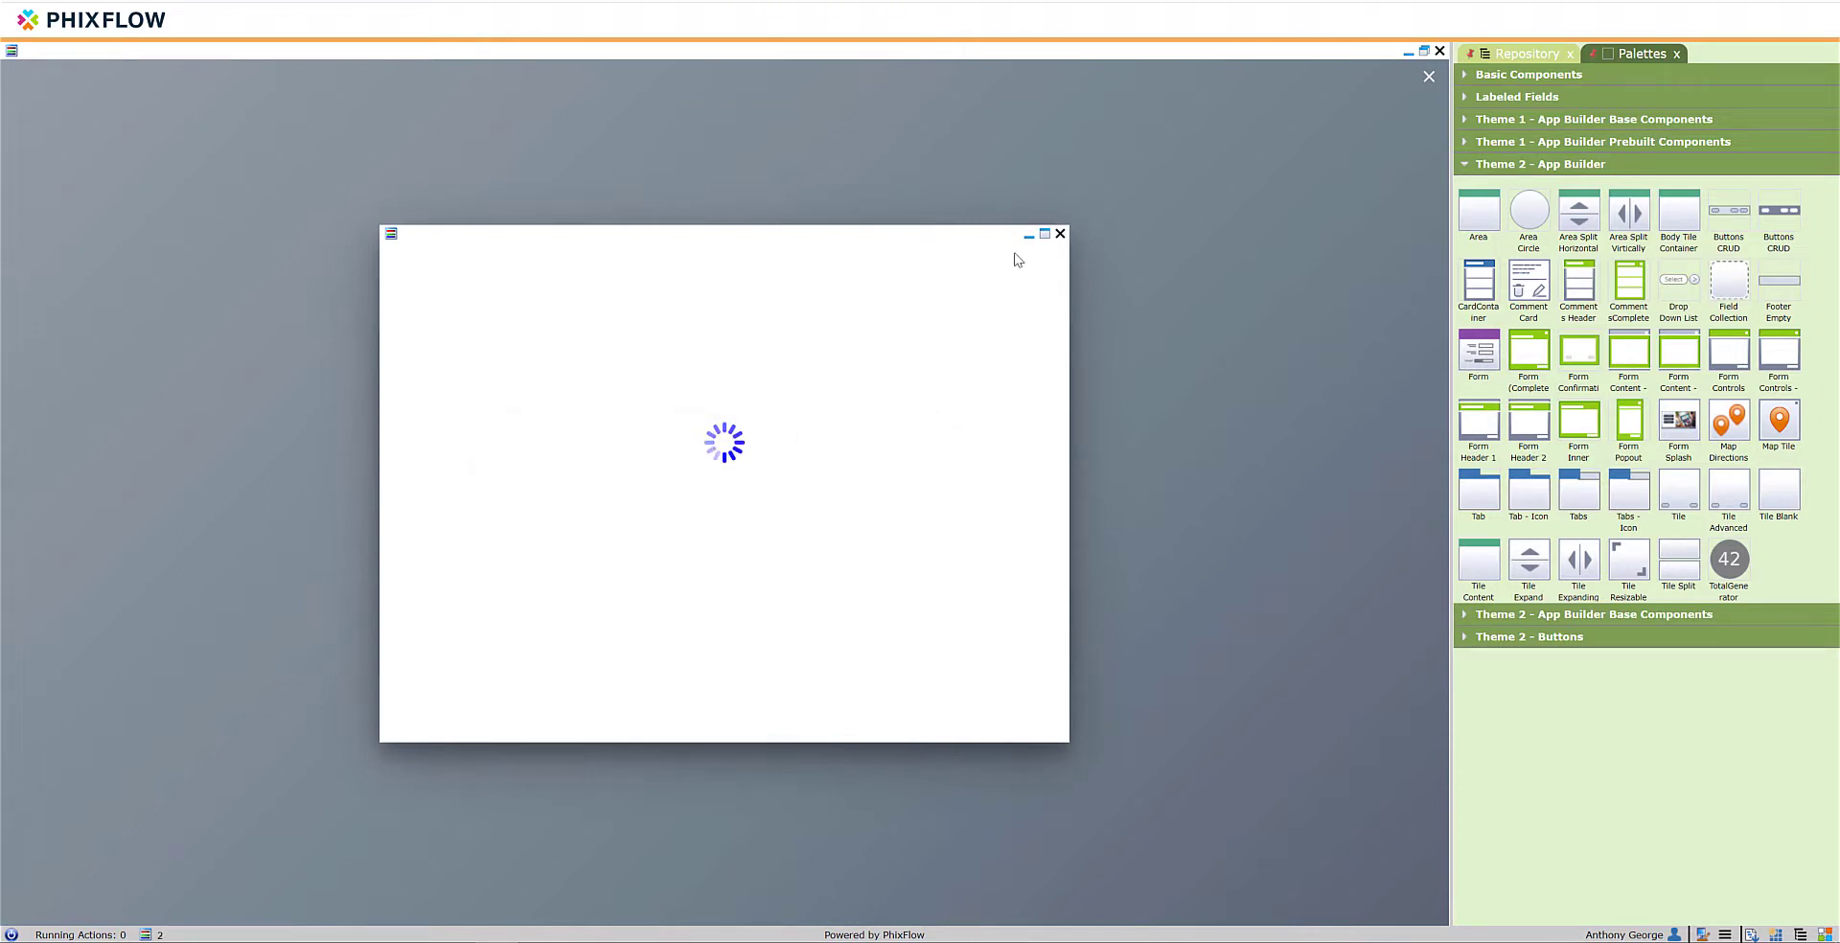
pyautogui.click(1045, 235)
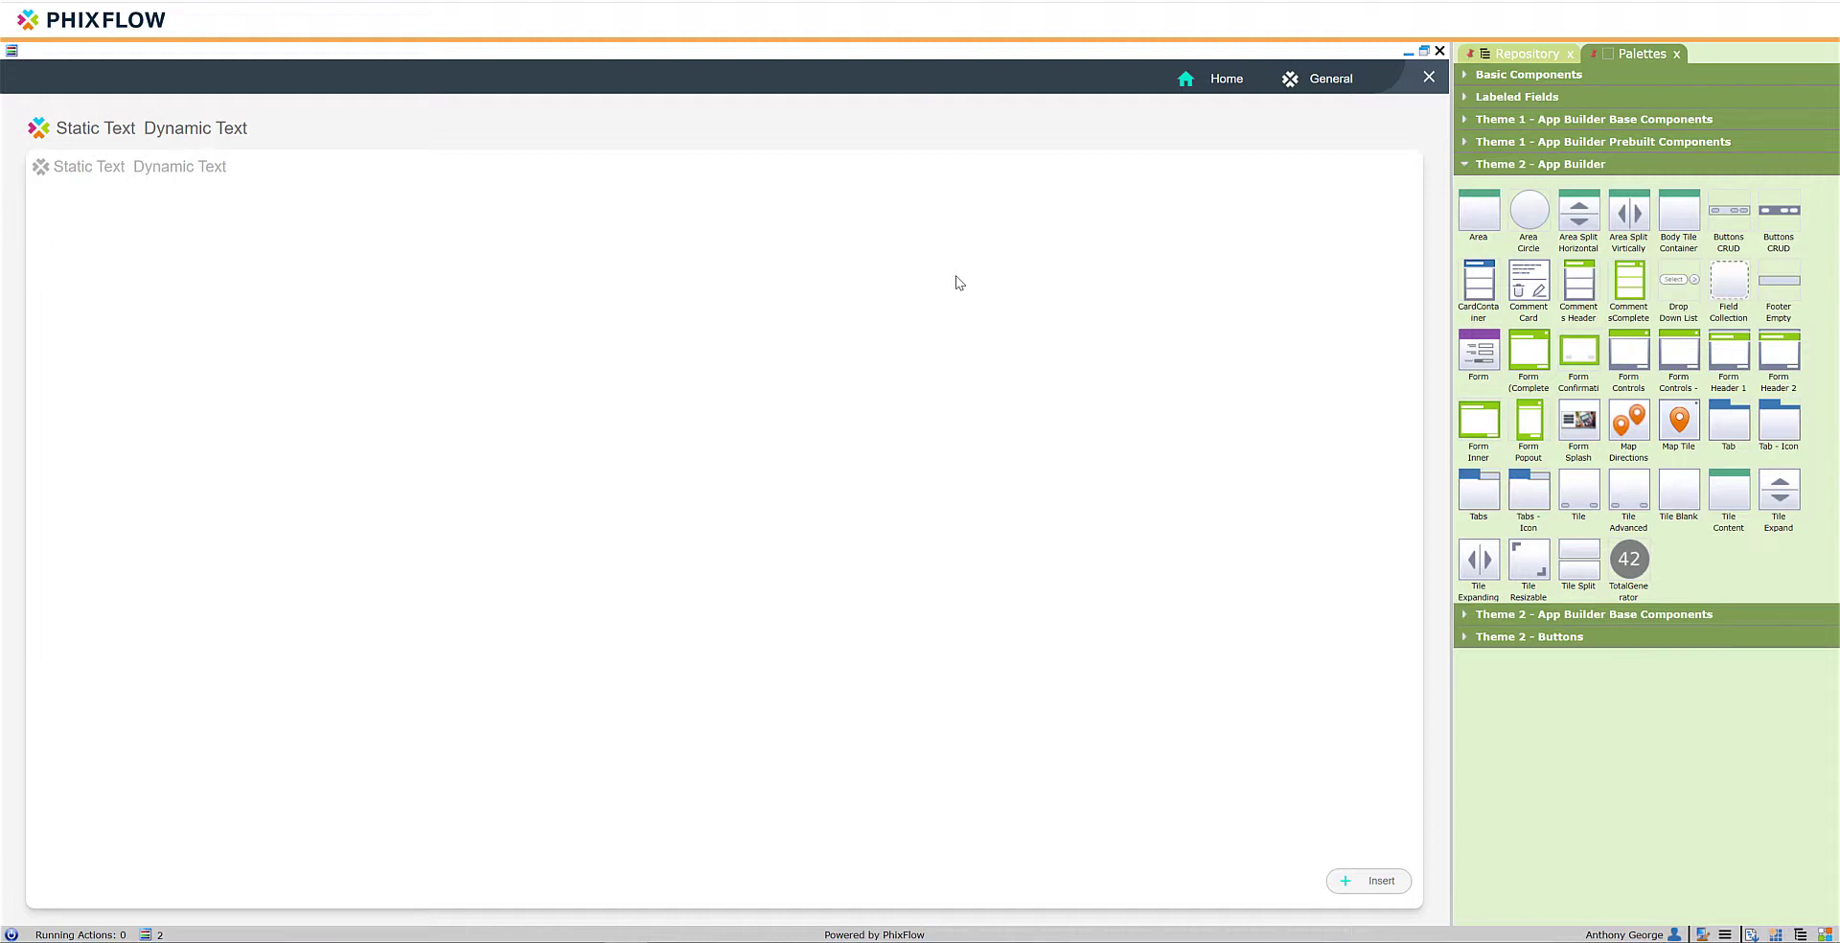
# Split the dashboard with a horizontal bar and add a Form Inner template named "Form Inner Template" to the empty lower section.
pyautogui.rightClick(807, 456)
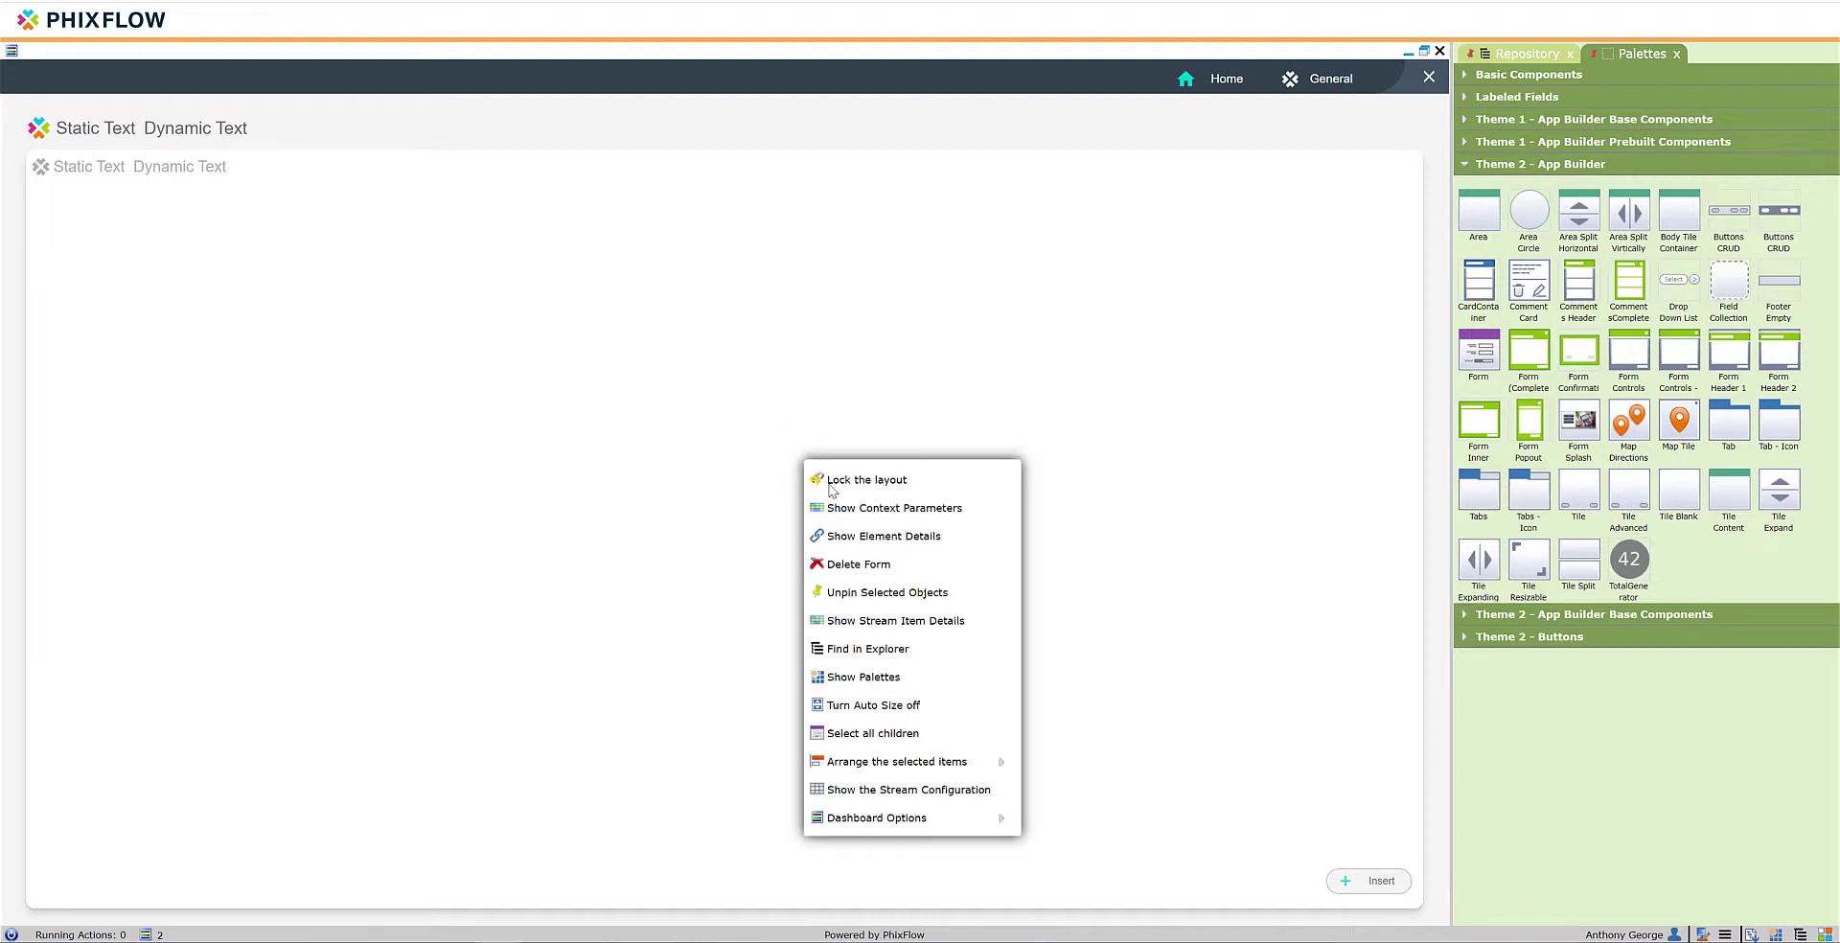
pyautogui.moveTo(968, 818)
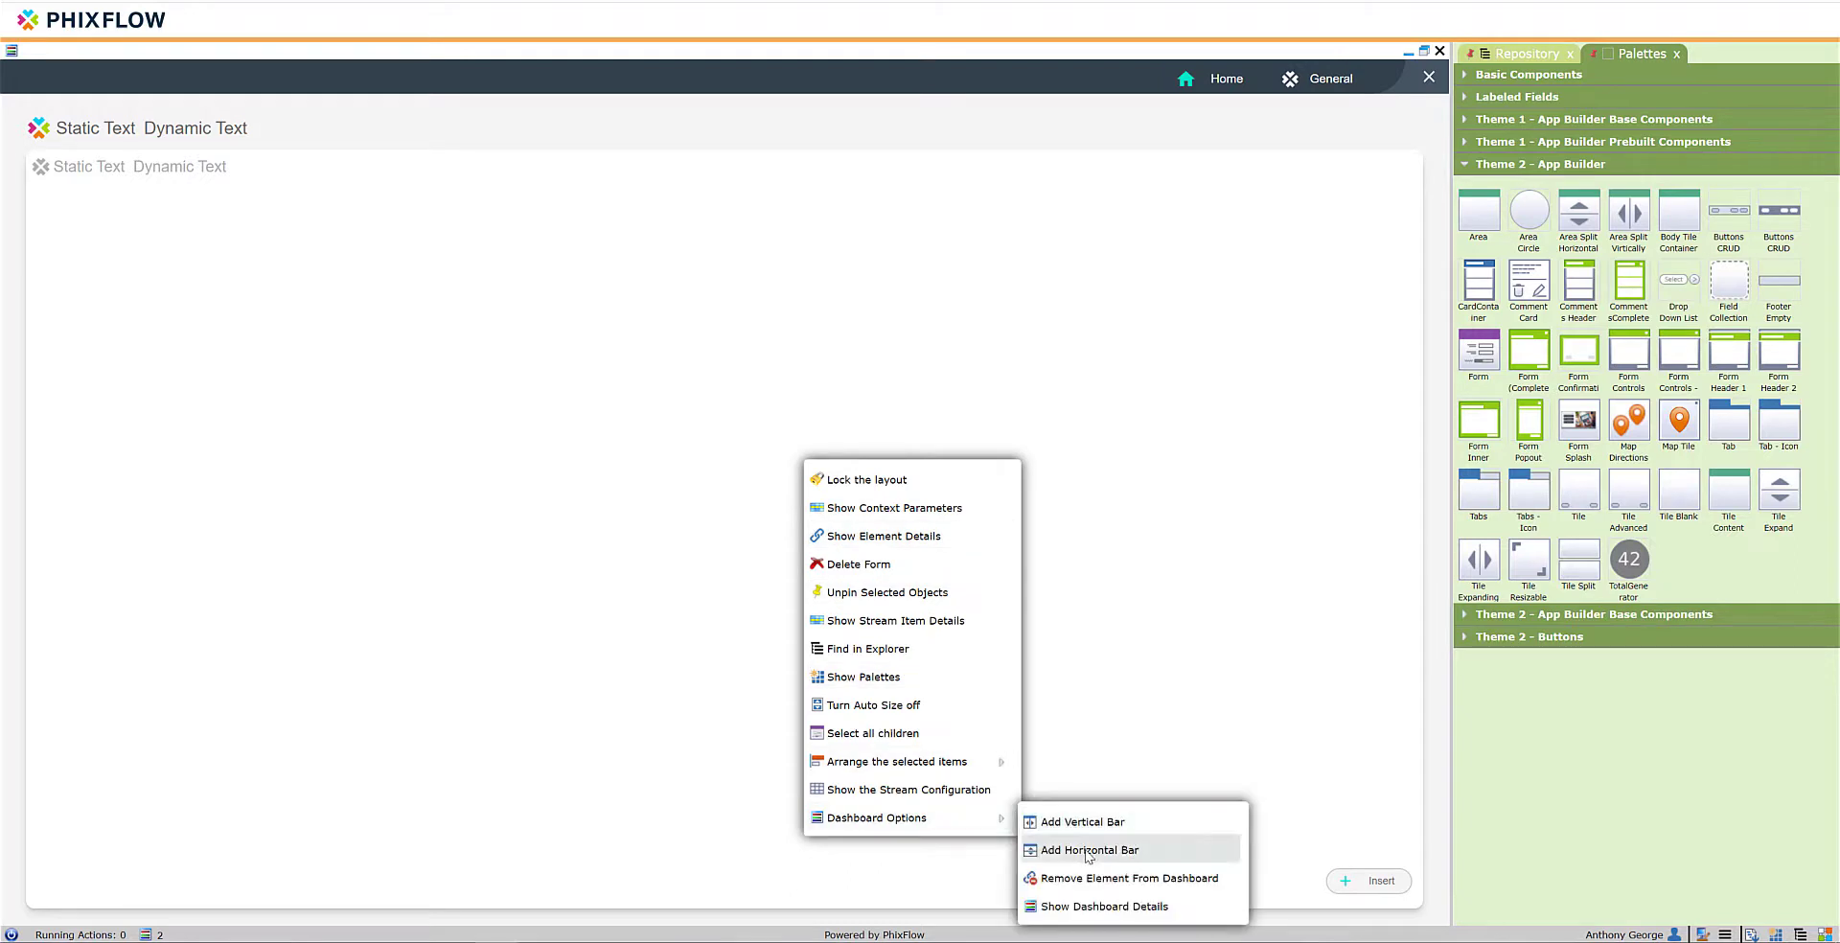
pyautogui.click(1089, 853)
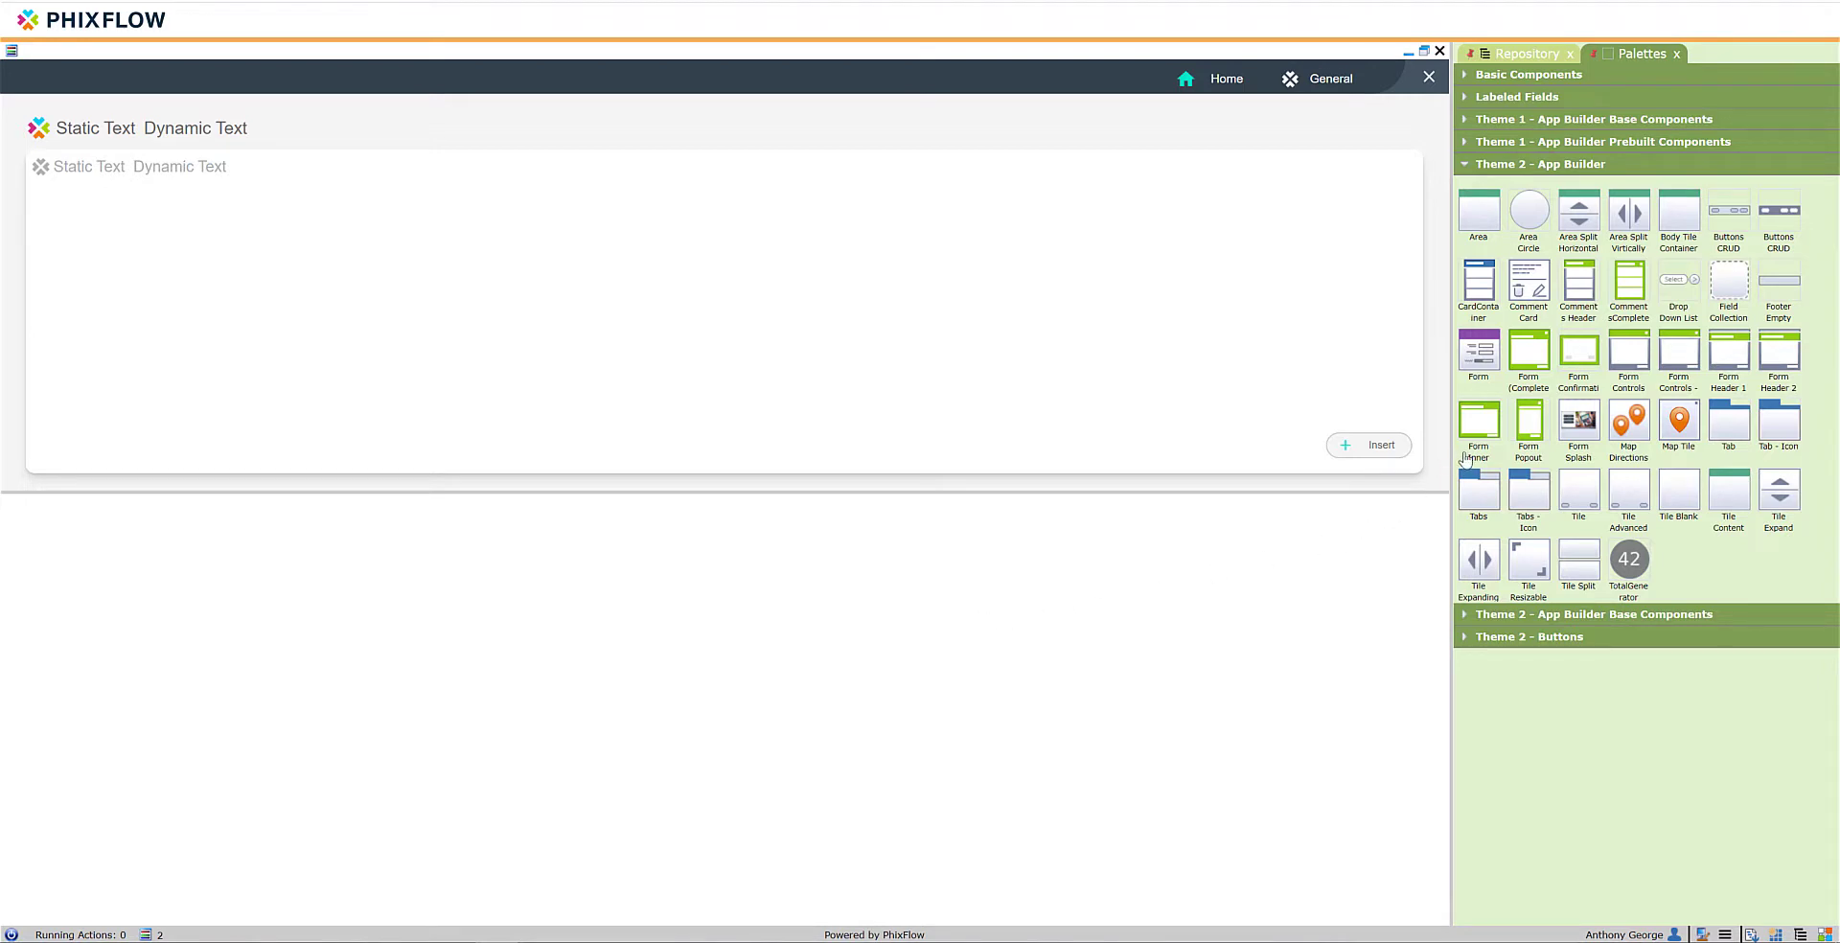
pyautogui.moveTo(1477, 418); pyautogui.dragTo(791, 660)
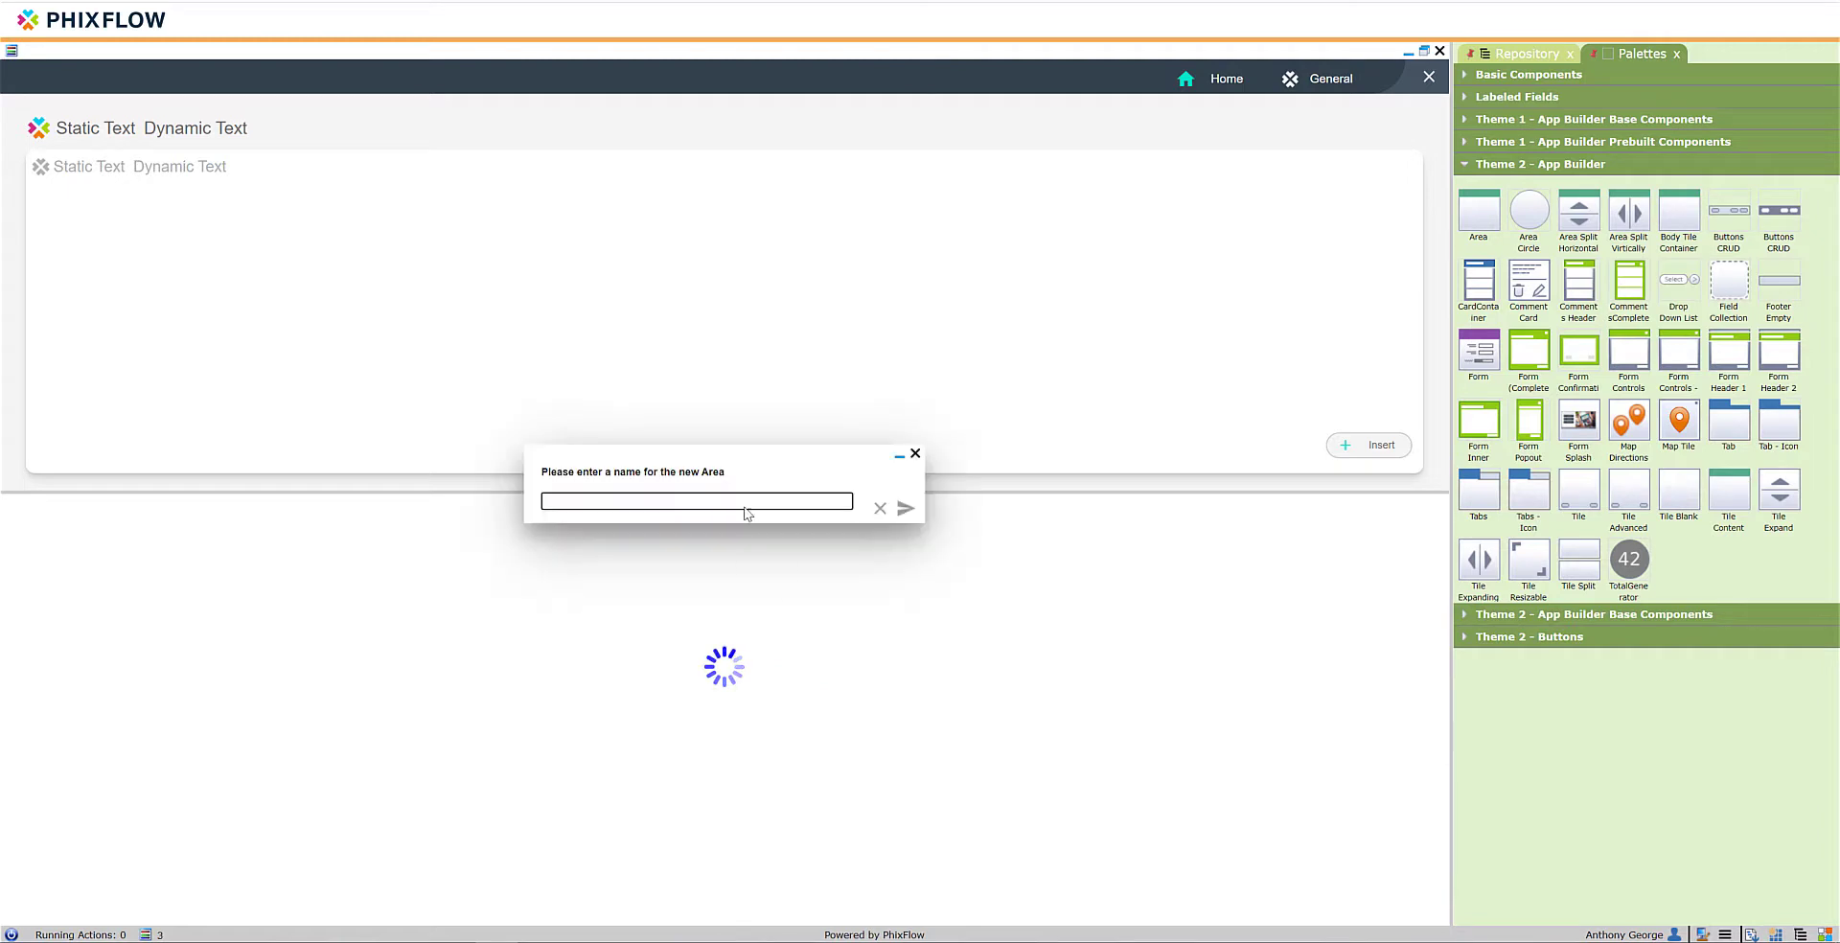
pyautogui.click(734, 499)
pyautogui.write('Form Inner Template')
pyautogui.press('Return')
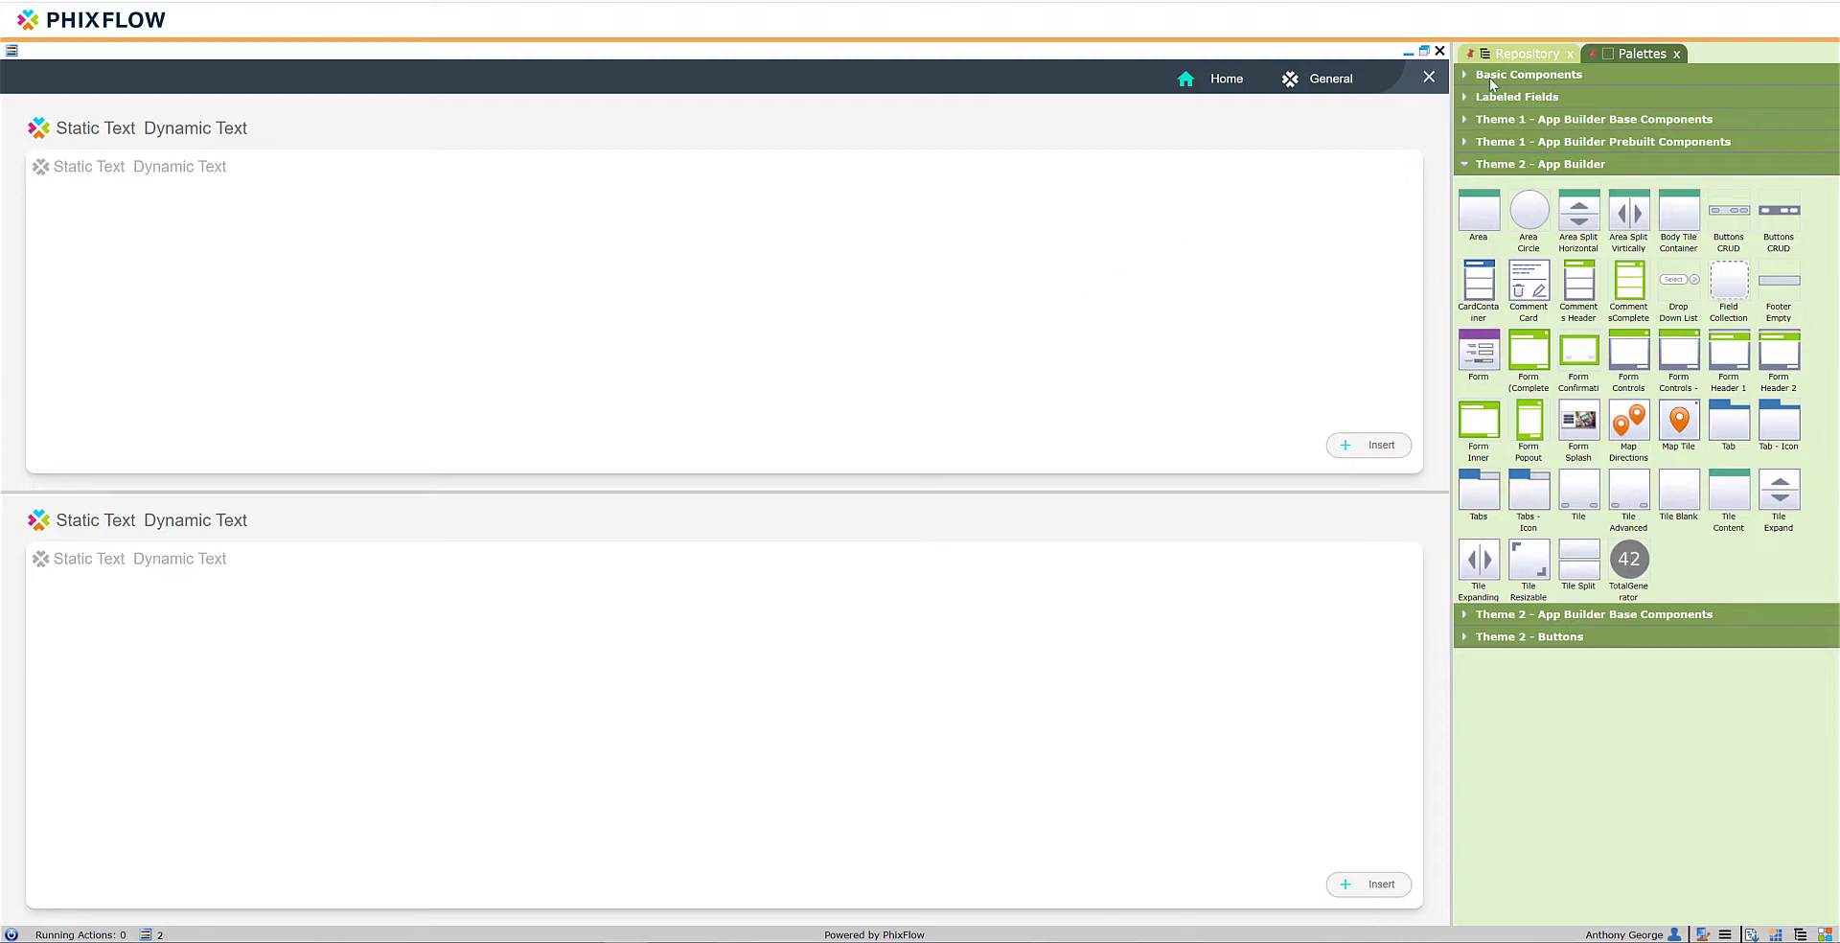
# Create a dashboard named "Form Popout" with Show Window Button Bar turned off.
pyautogui.click(1504, 54)
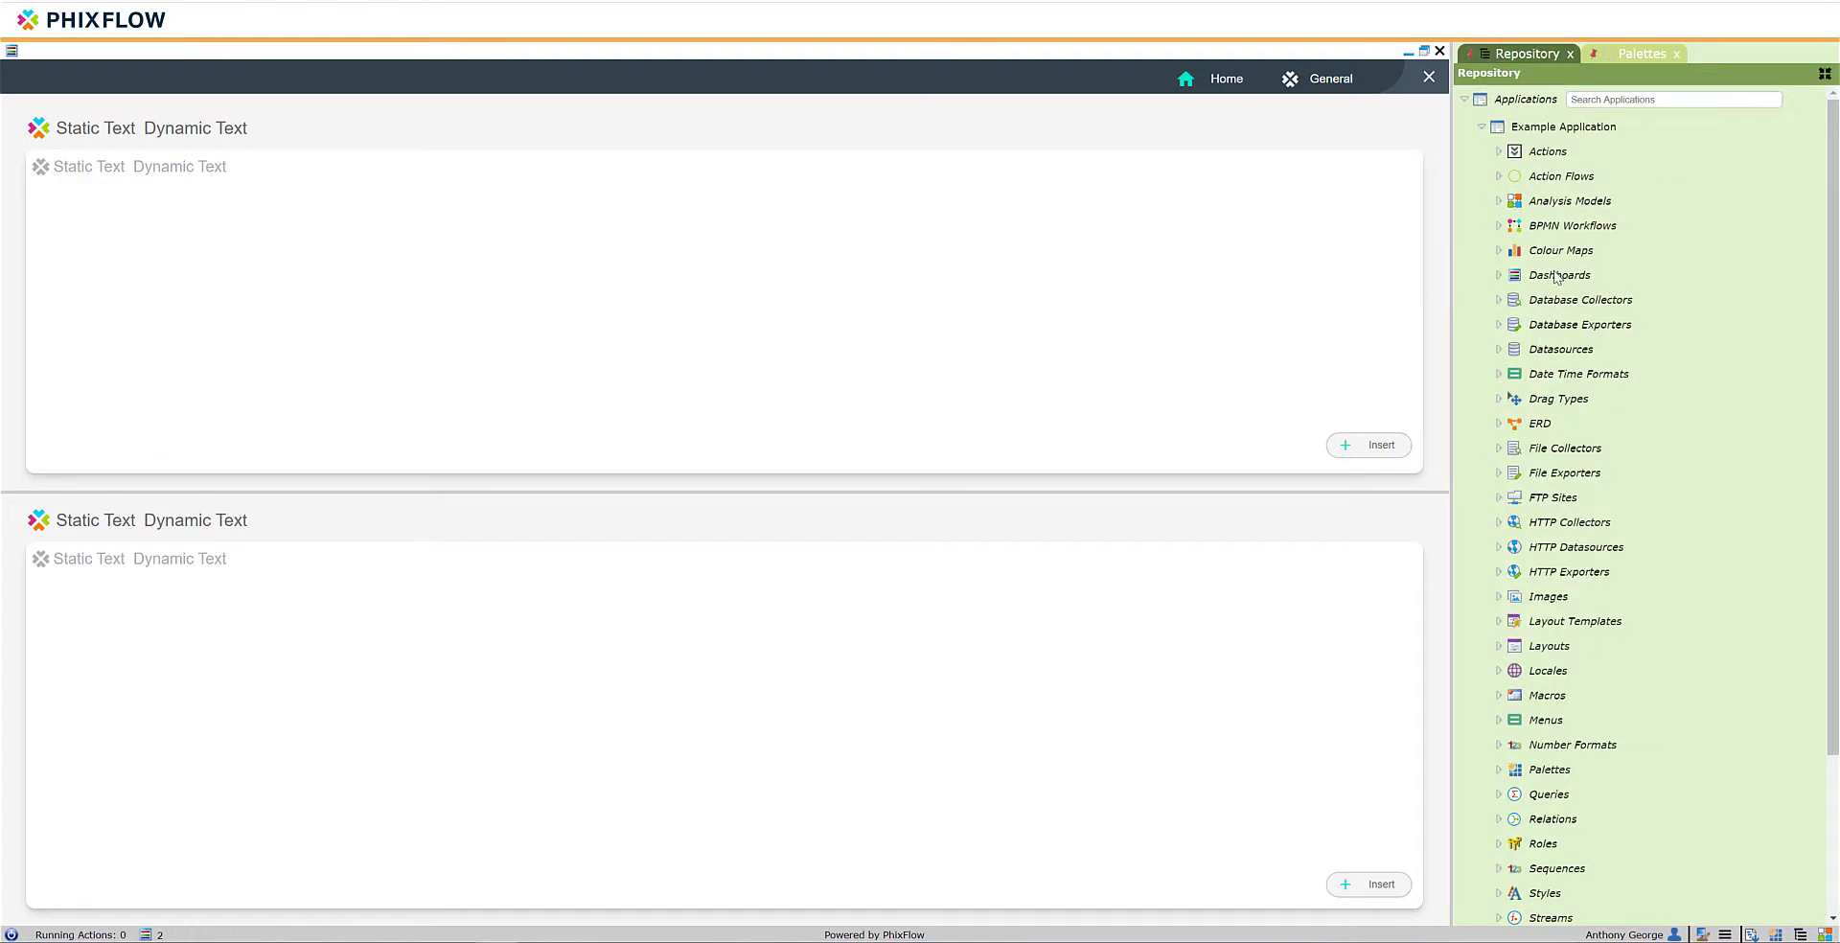
pyautogui.rightClick(1557, 278)
pyautogui.click(1584, 299)
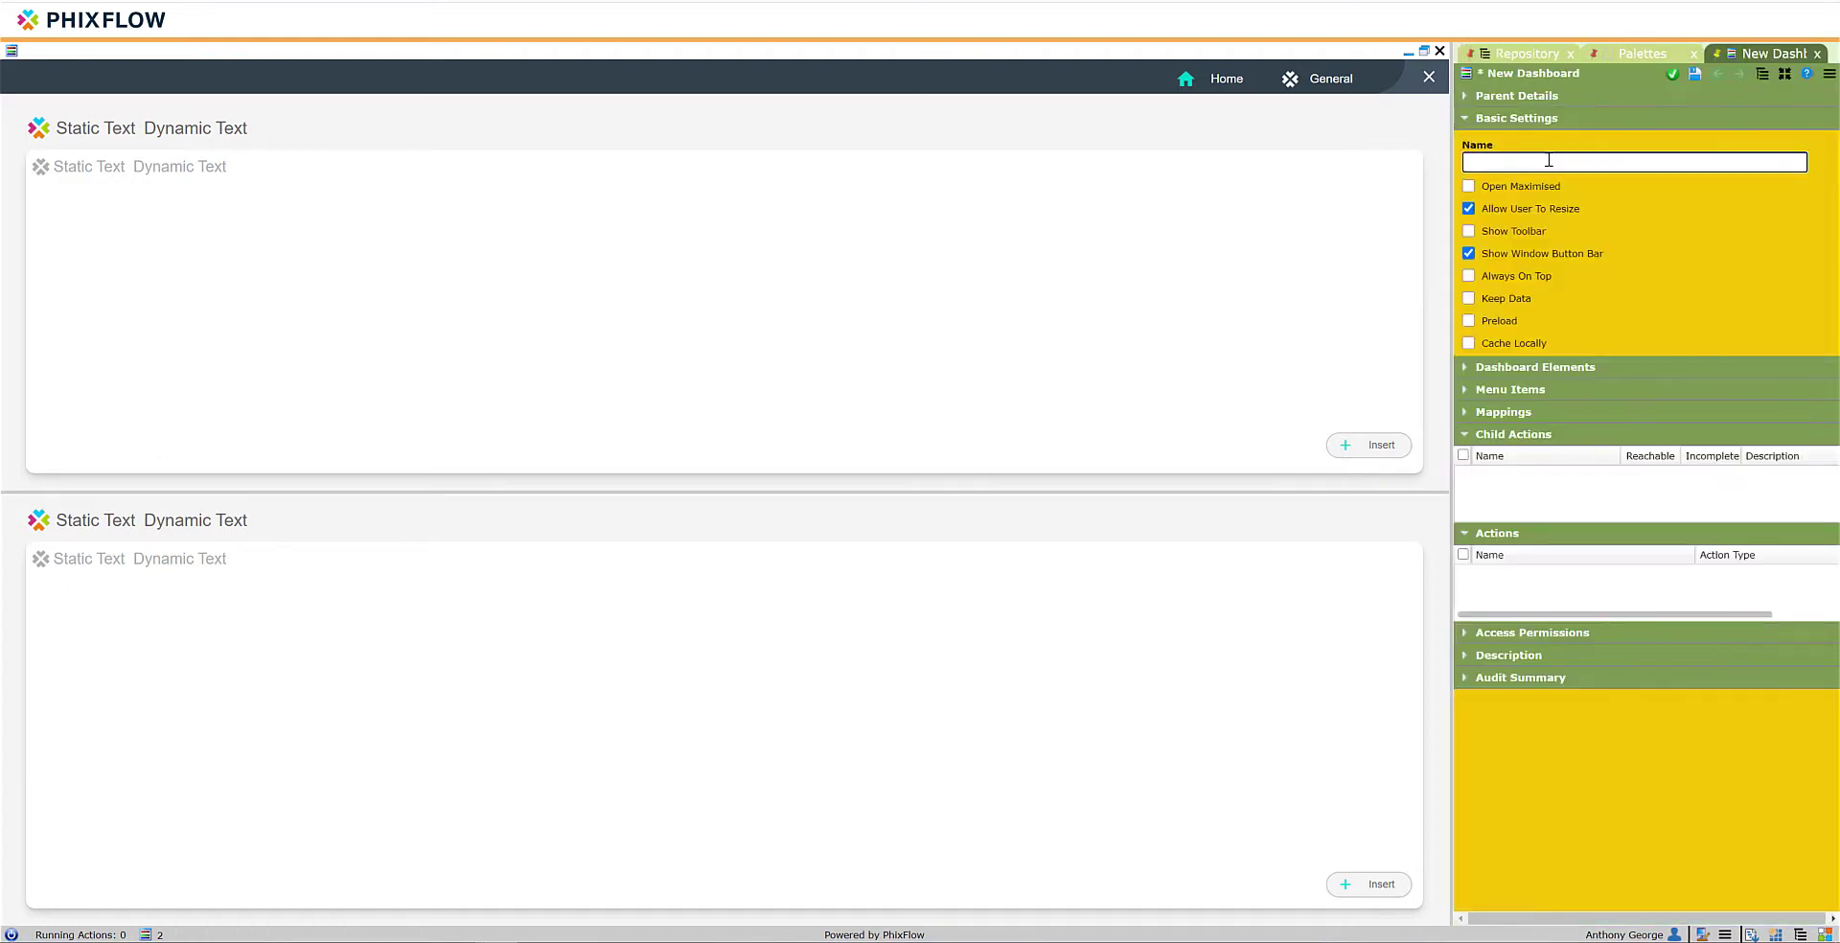
pyautogui.write('Form Popout')
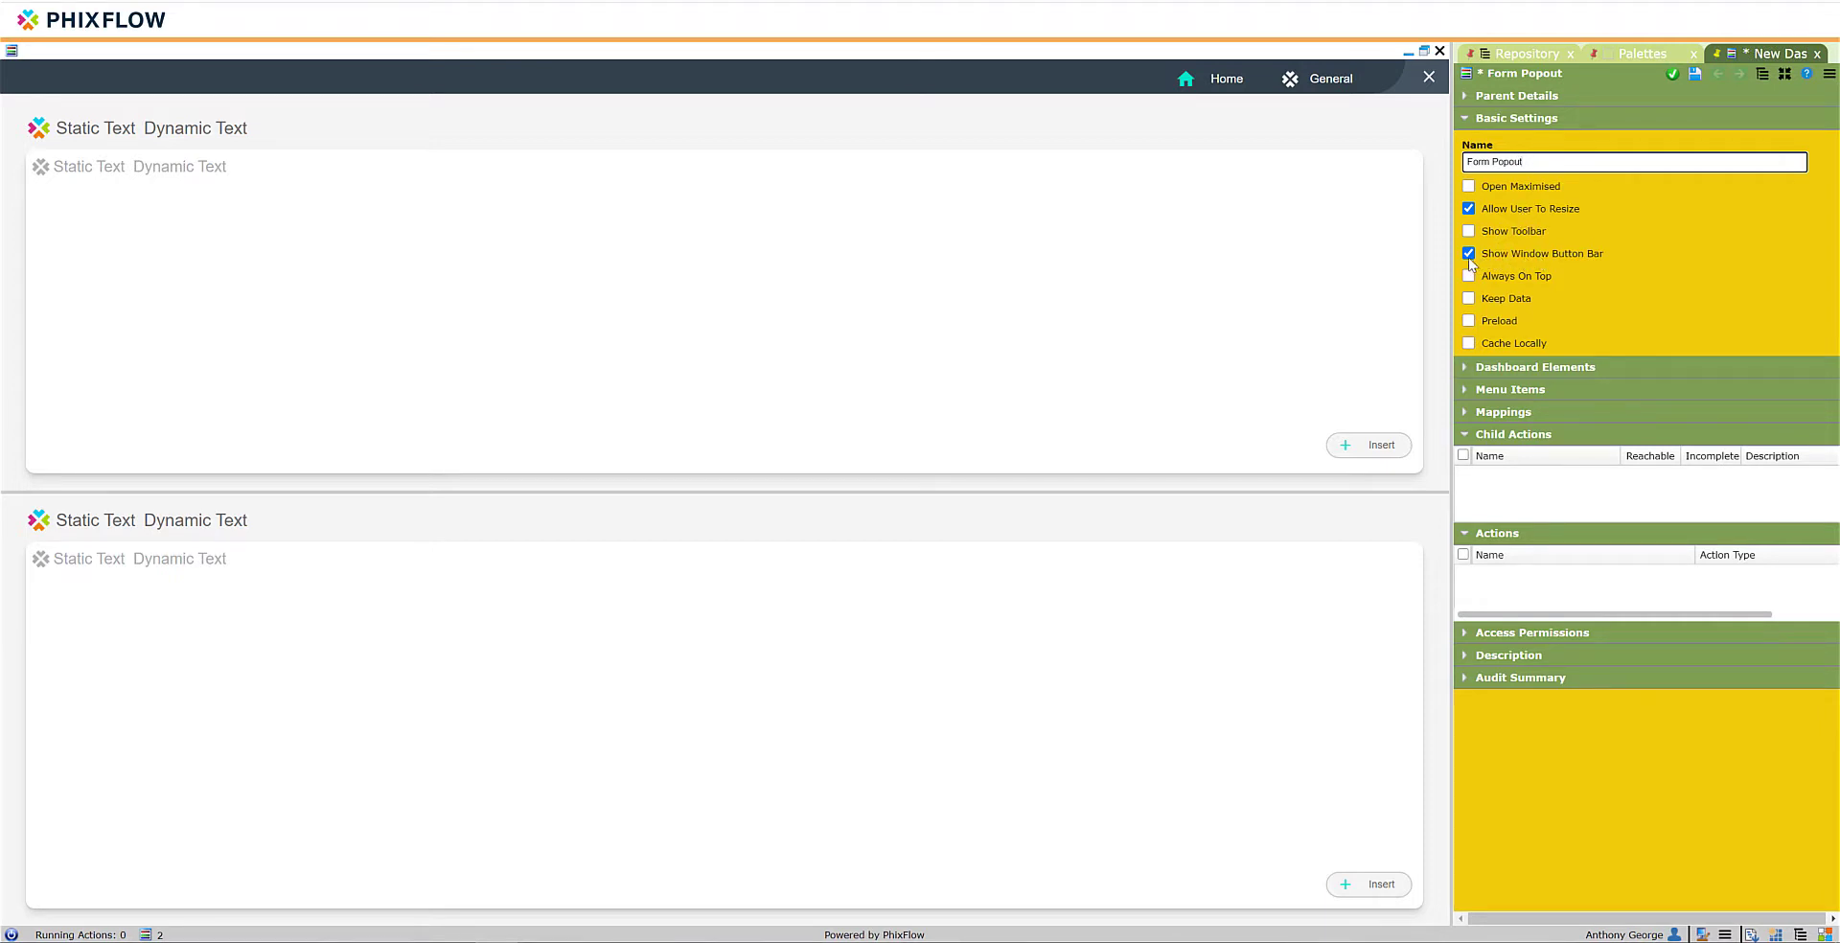
pyautogui.click(1470, 255)
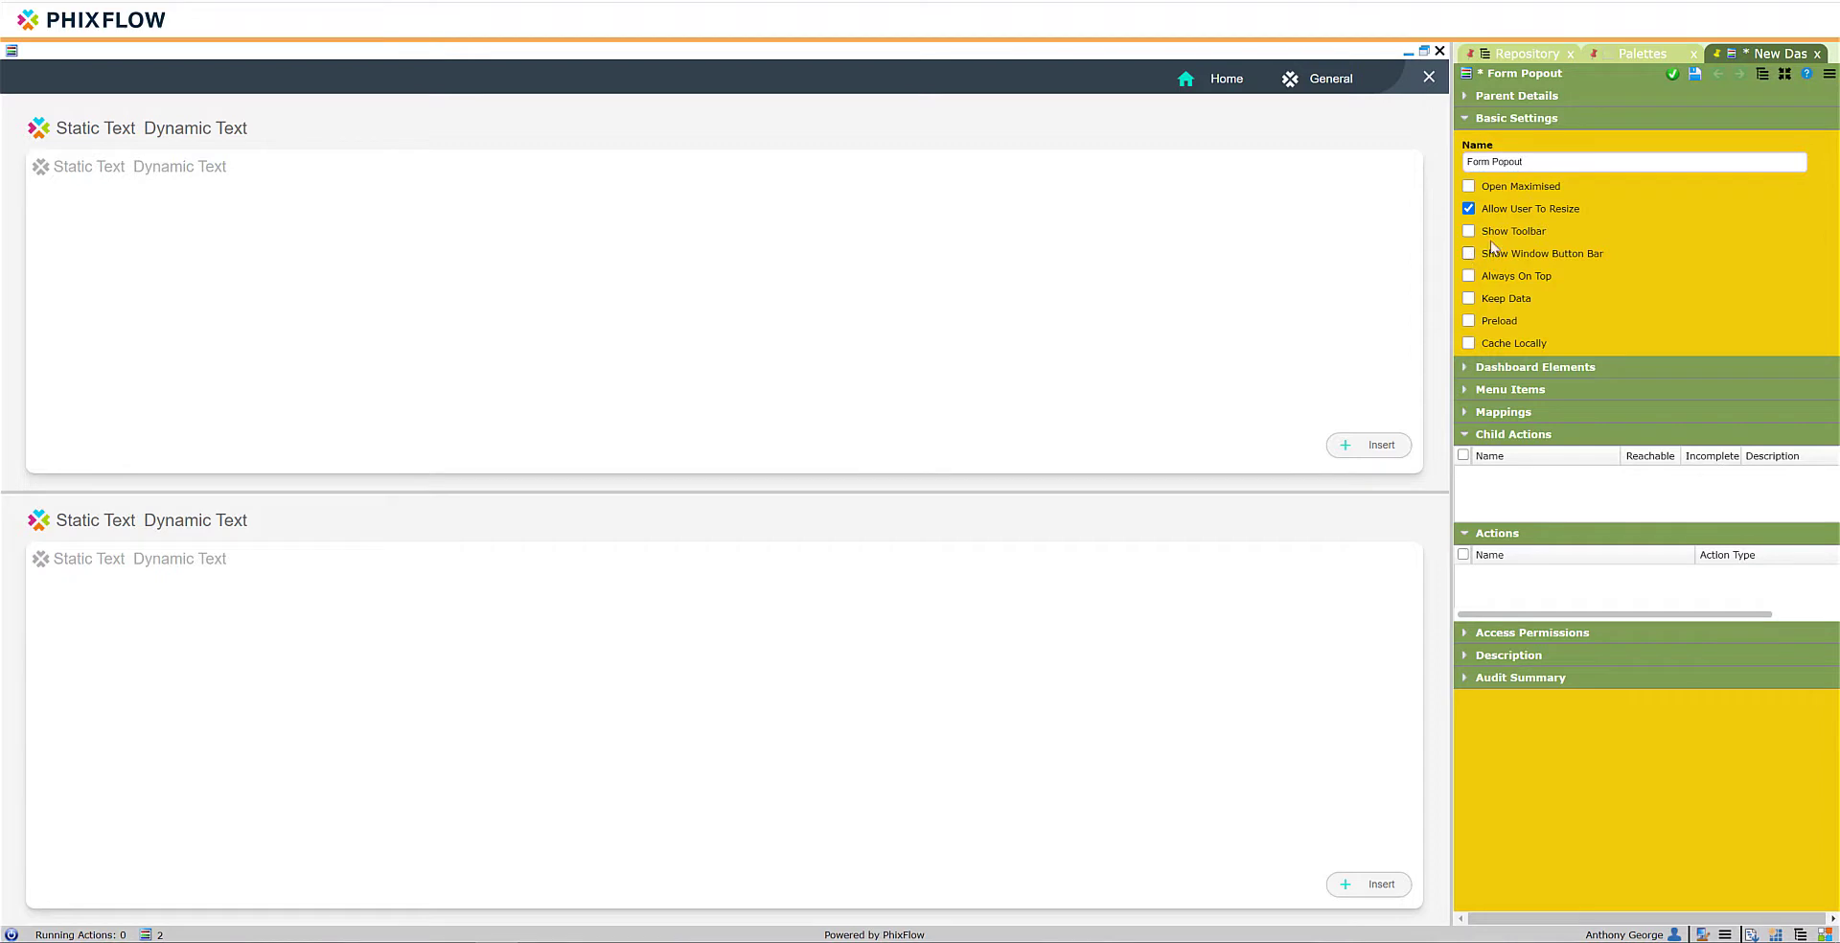
pyautogui.click(1693, 74)
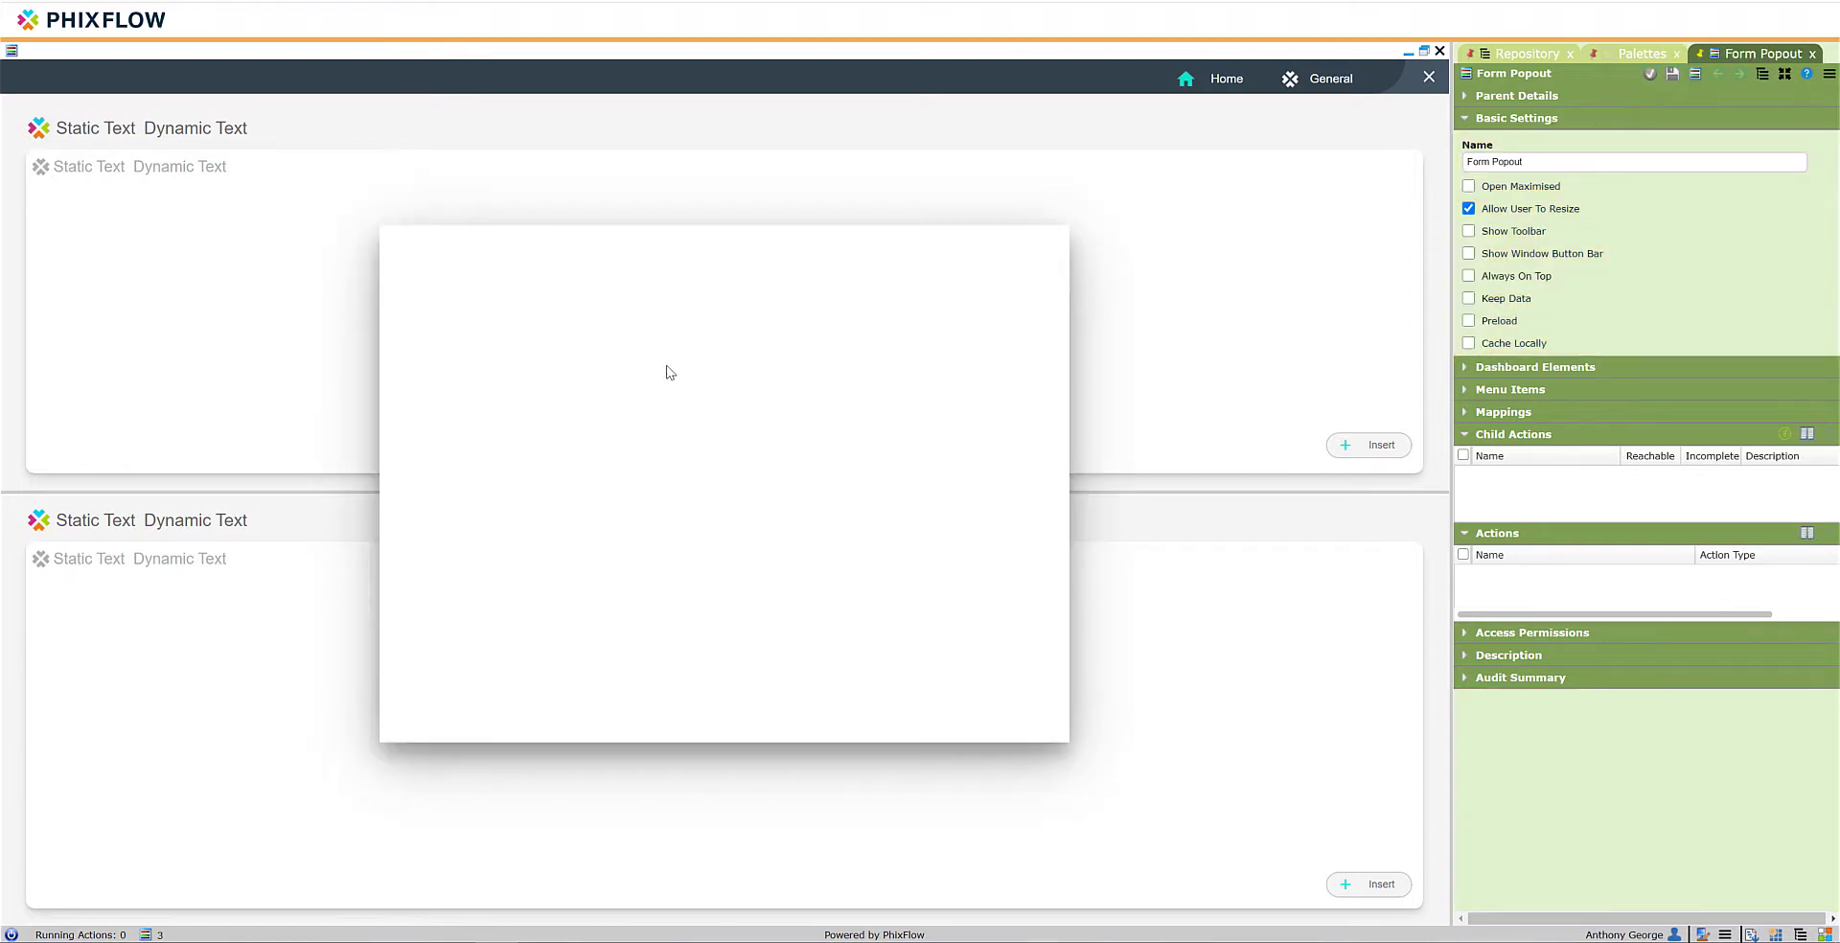
# Add the Form Popout template from the Theme 2 App Builder palette to the empty popout dashboard, naming the area "Form Popout".
pyautogui.click(1624, 54)
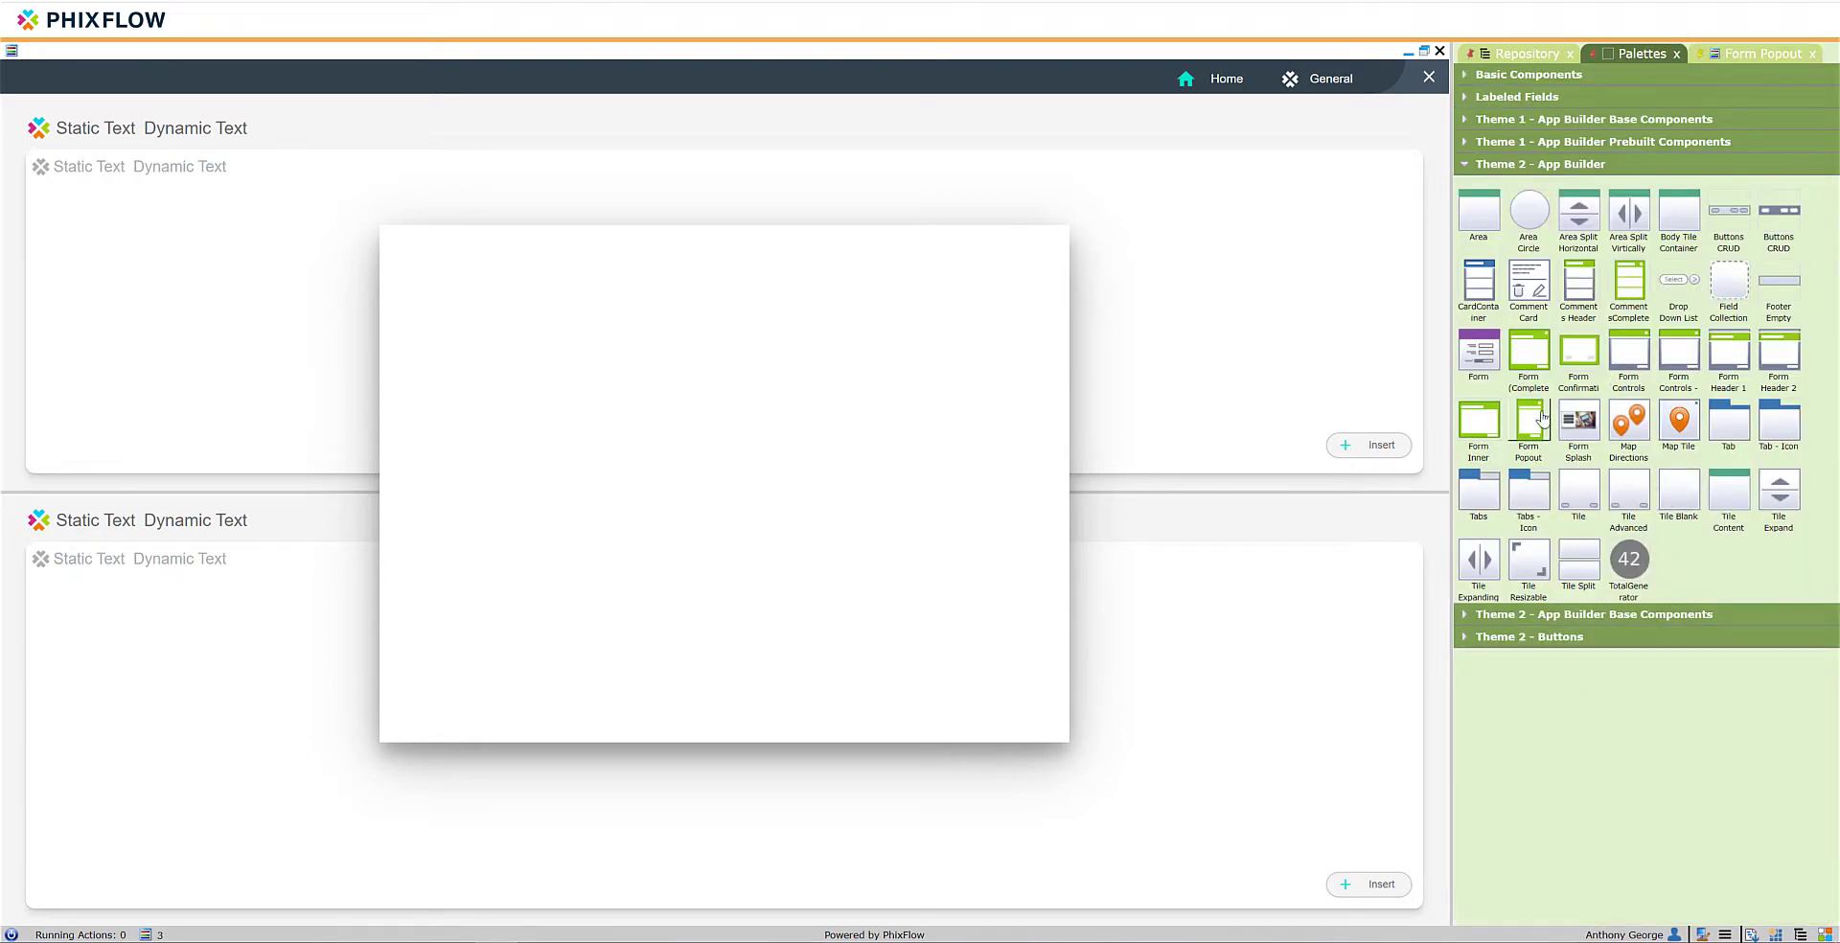
pyautogui.moveTo(1530, 422); pyautogui.dragTo(920, 470)
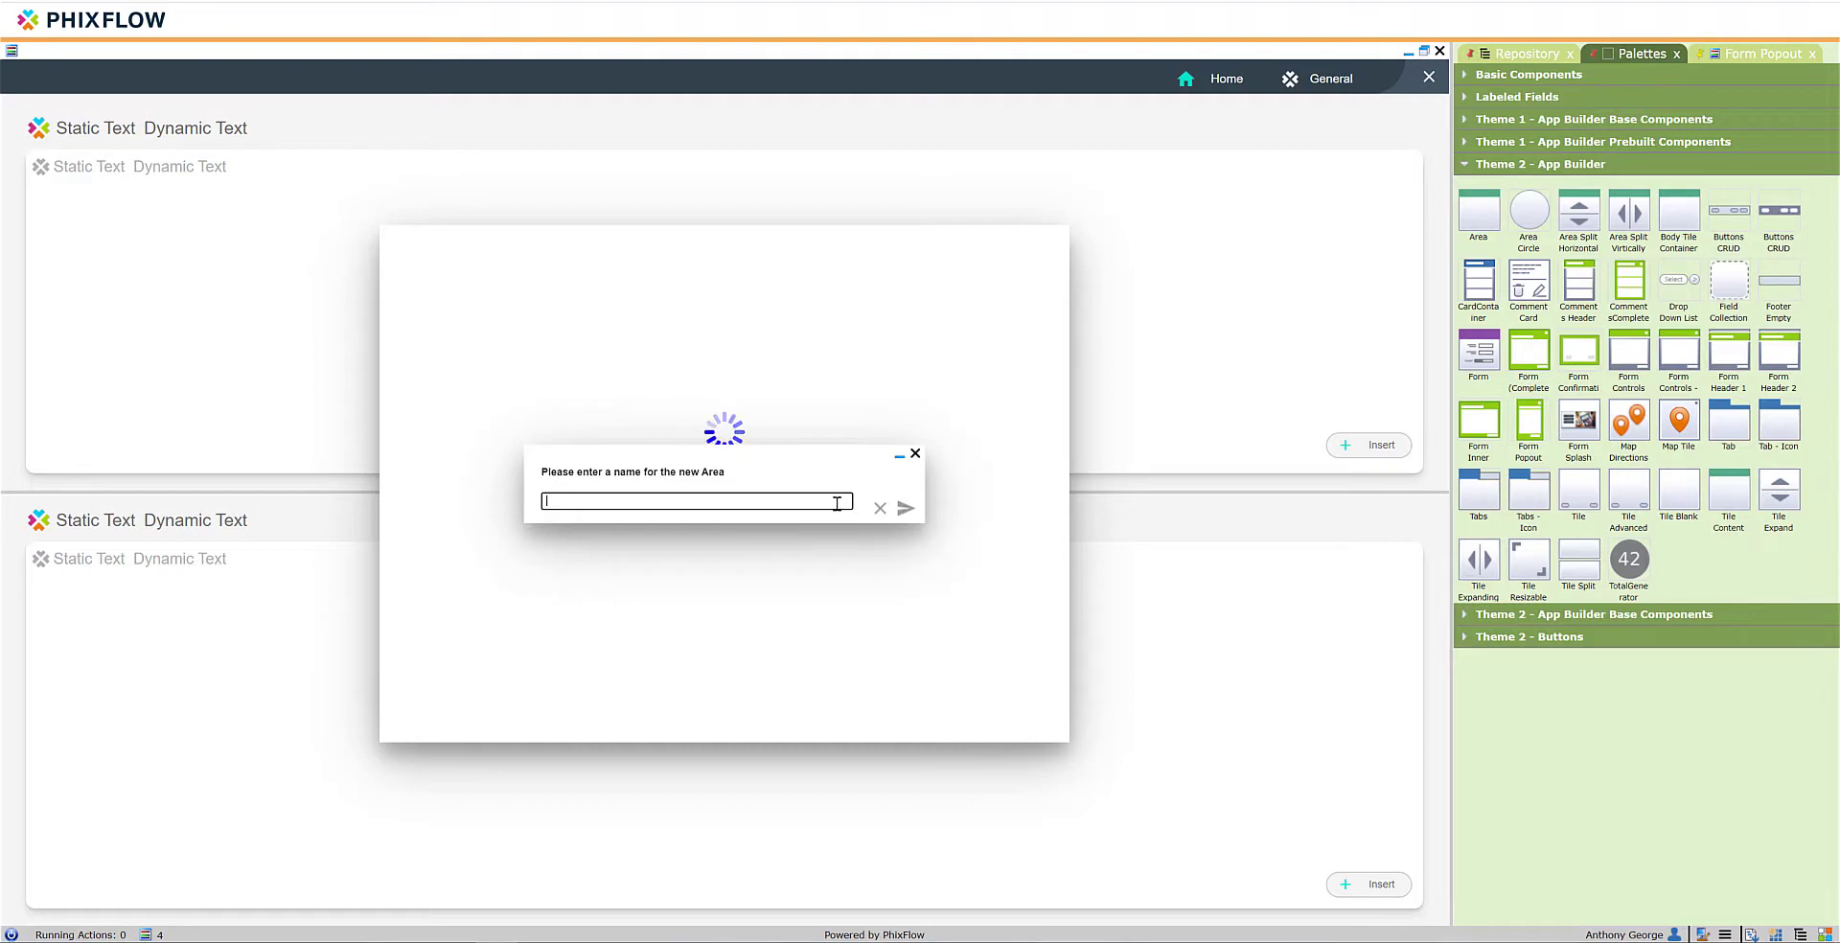
pyautogui.write('Form Popout')
pyautogui.click(902, 508)
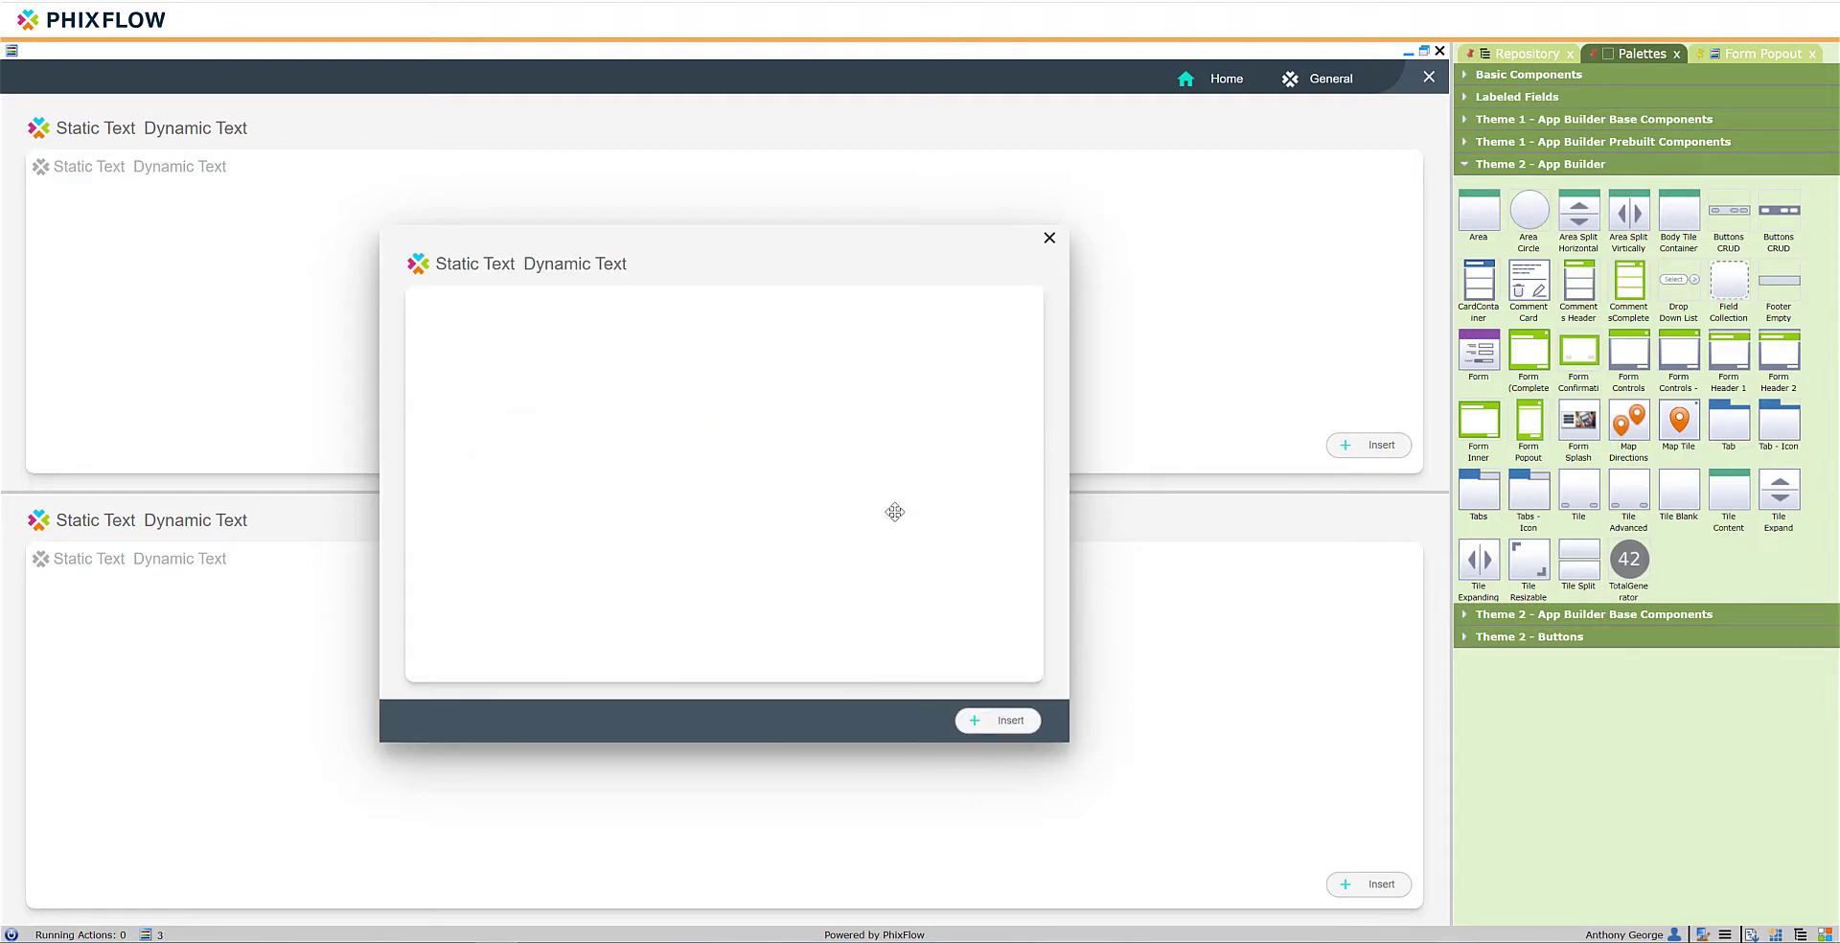
# Move the Form Popout window a short distance over the maximised Complete Form dashboard.
pyautogui.rightClick(697, 274)
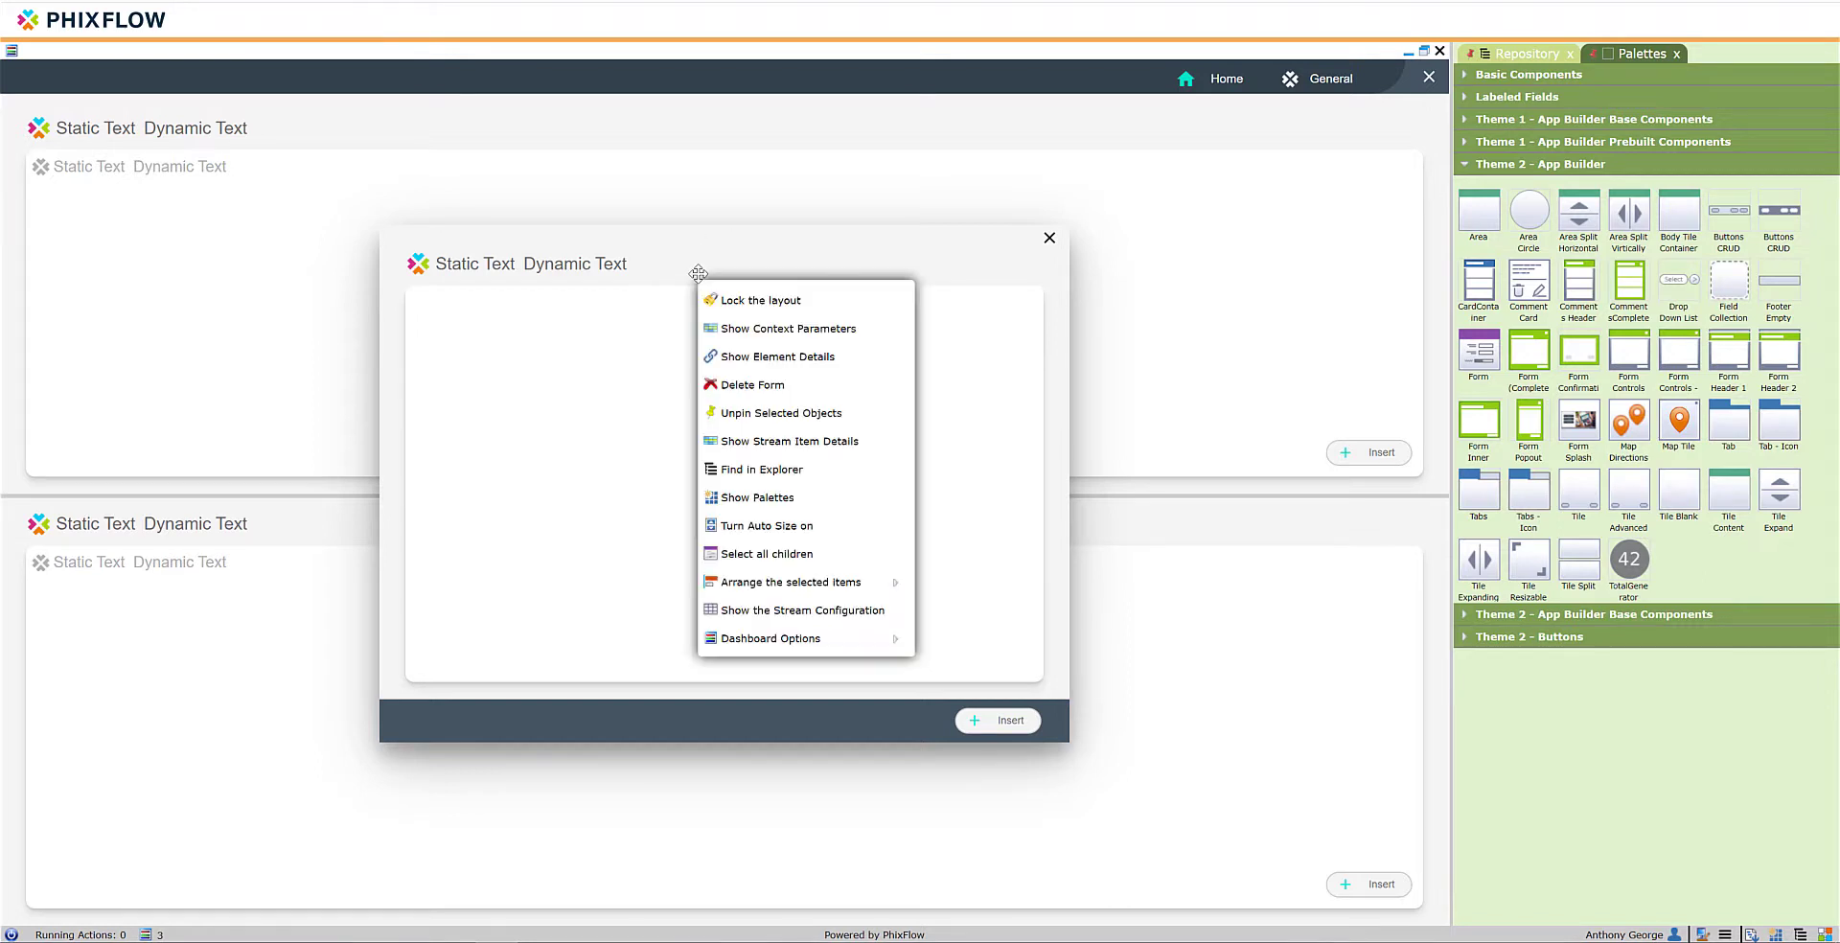
pyautogui.click(717, 231)
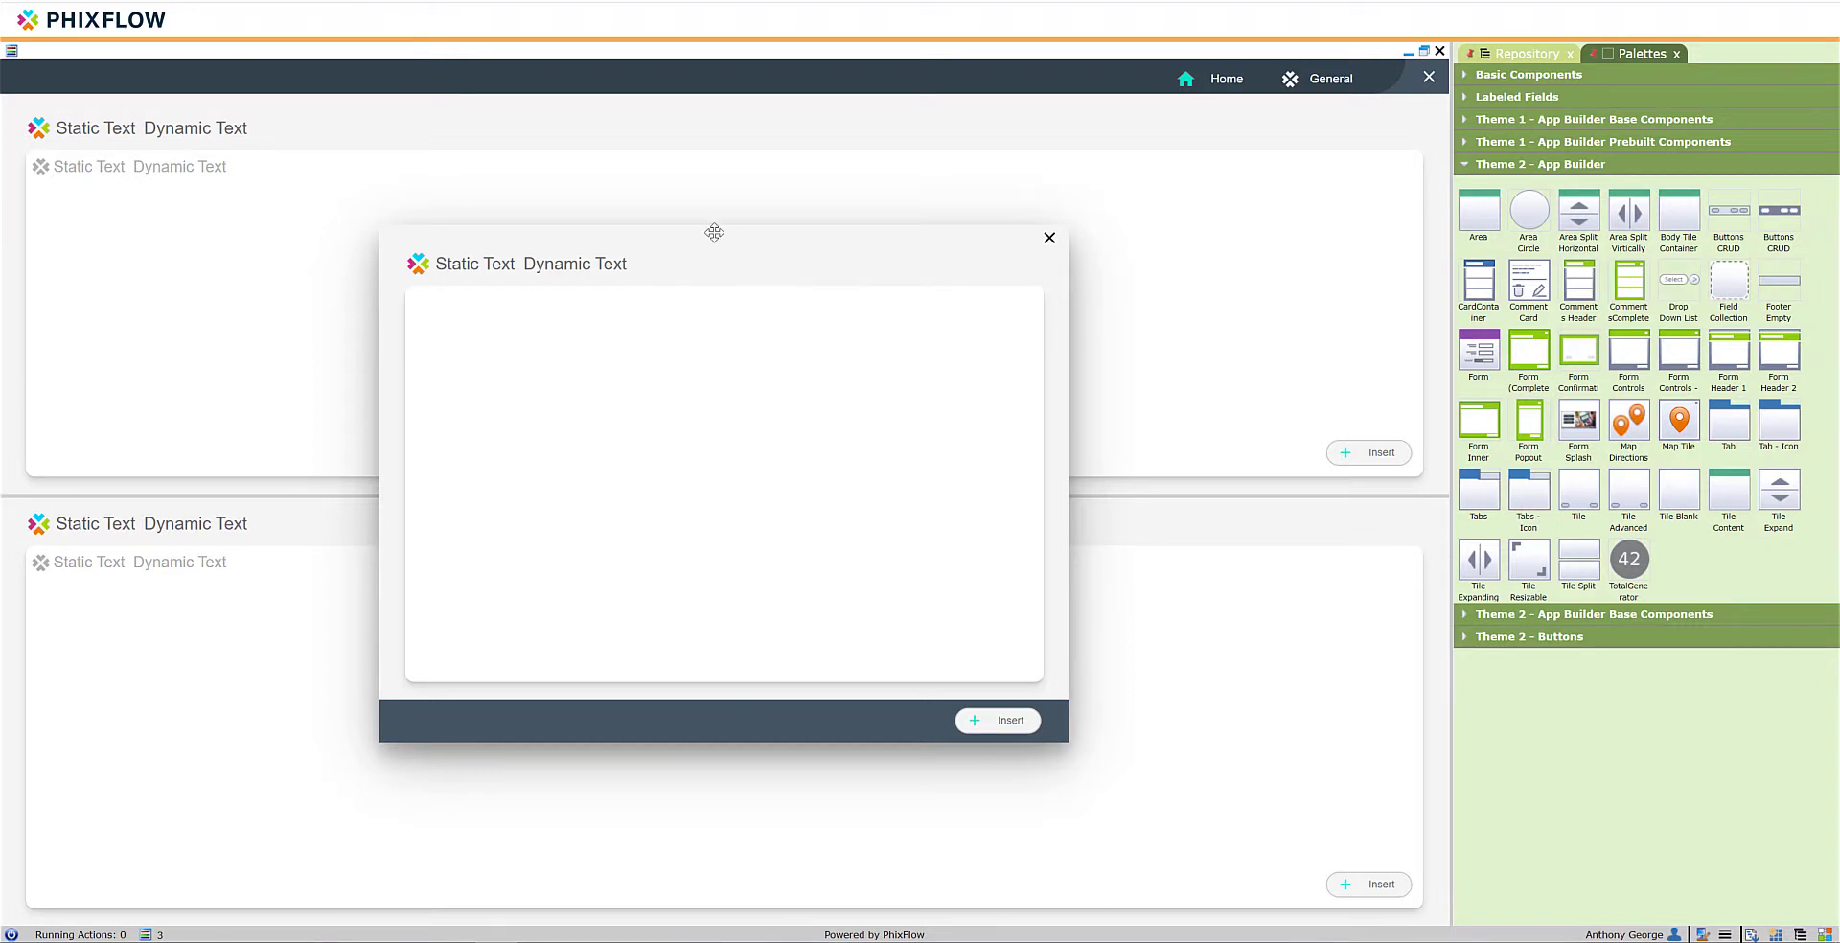
pyautogui.moveTo(719, 232); pyautogui.dragTo(661, 254)
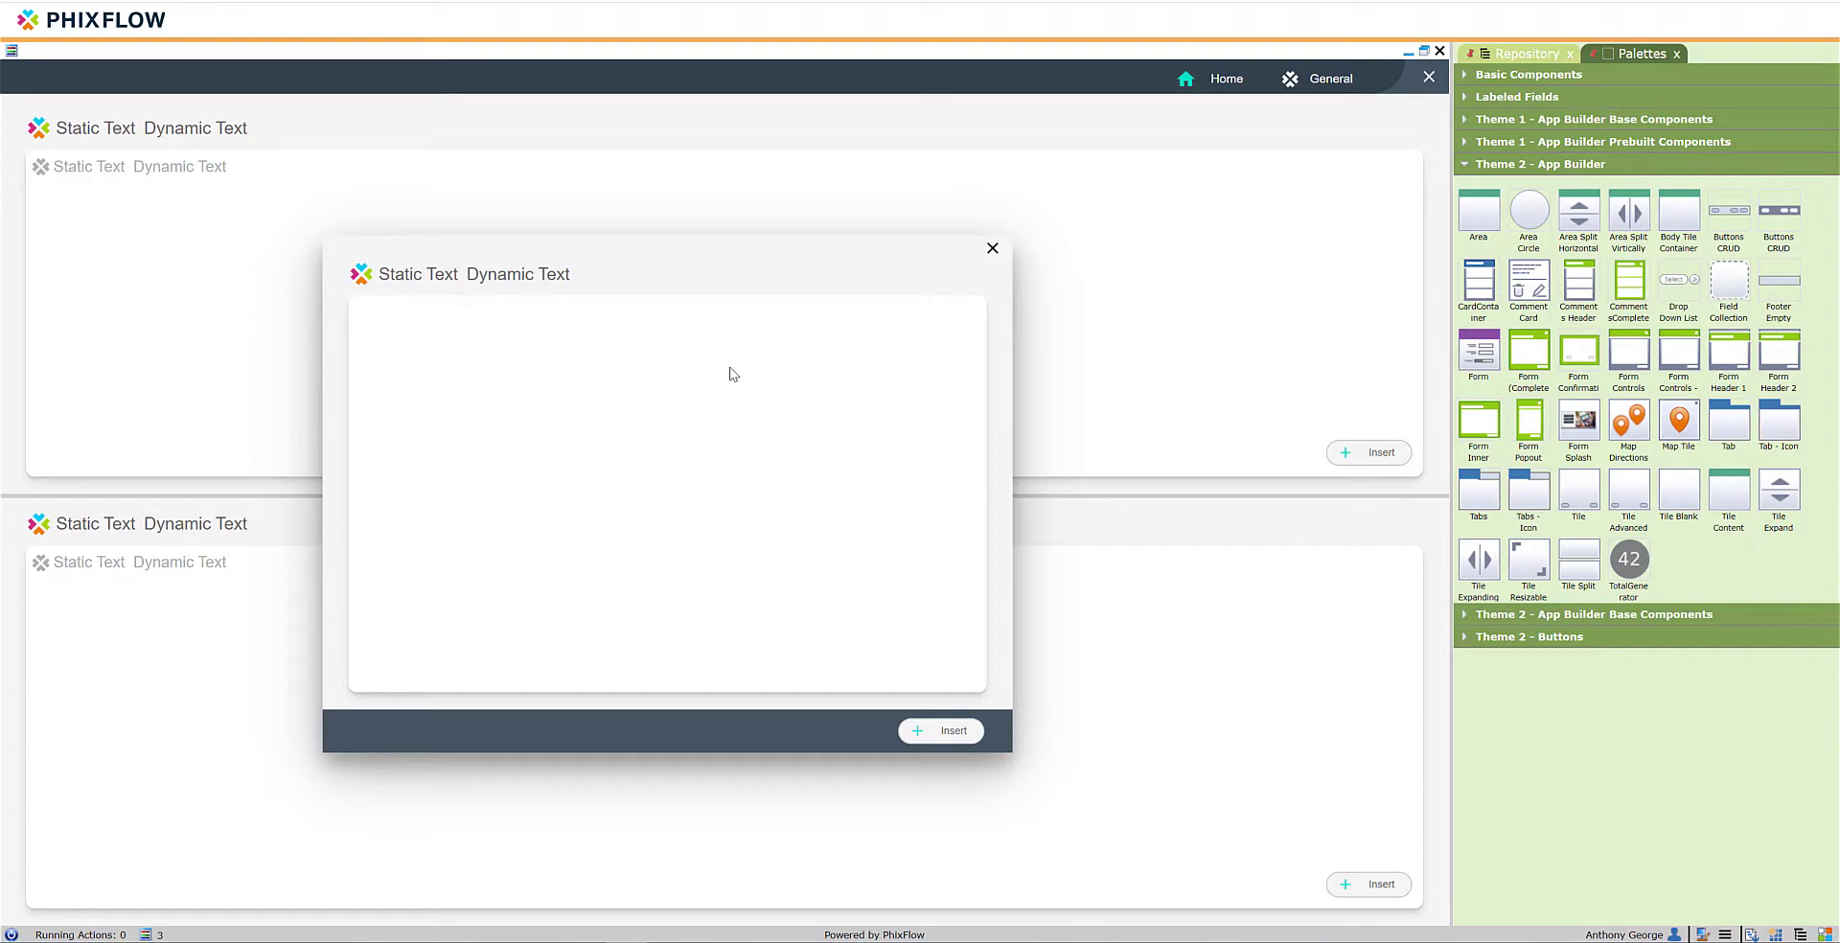
# Create a dashboard named "Confirmation" in Example Application and save it.
pyautogui.click(1510, 55)
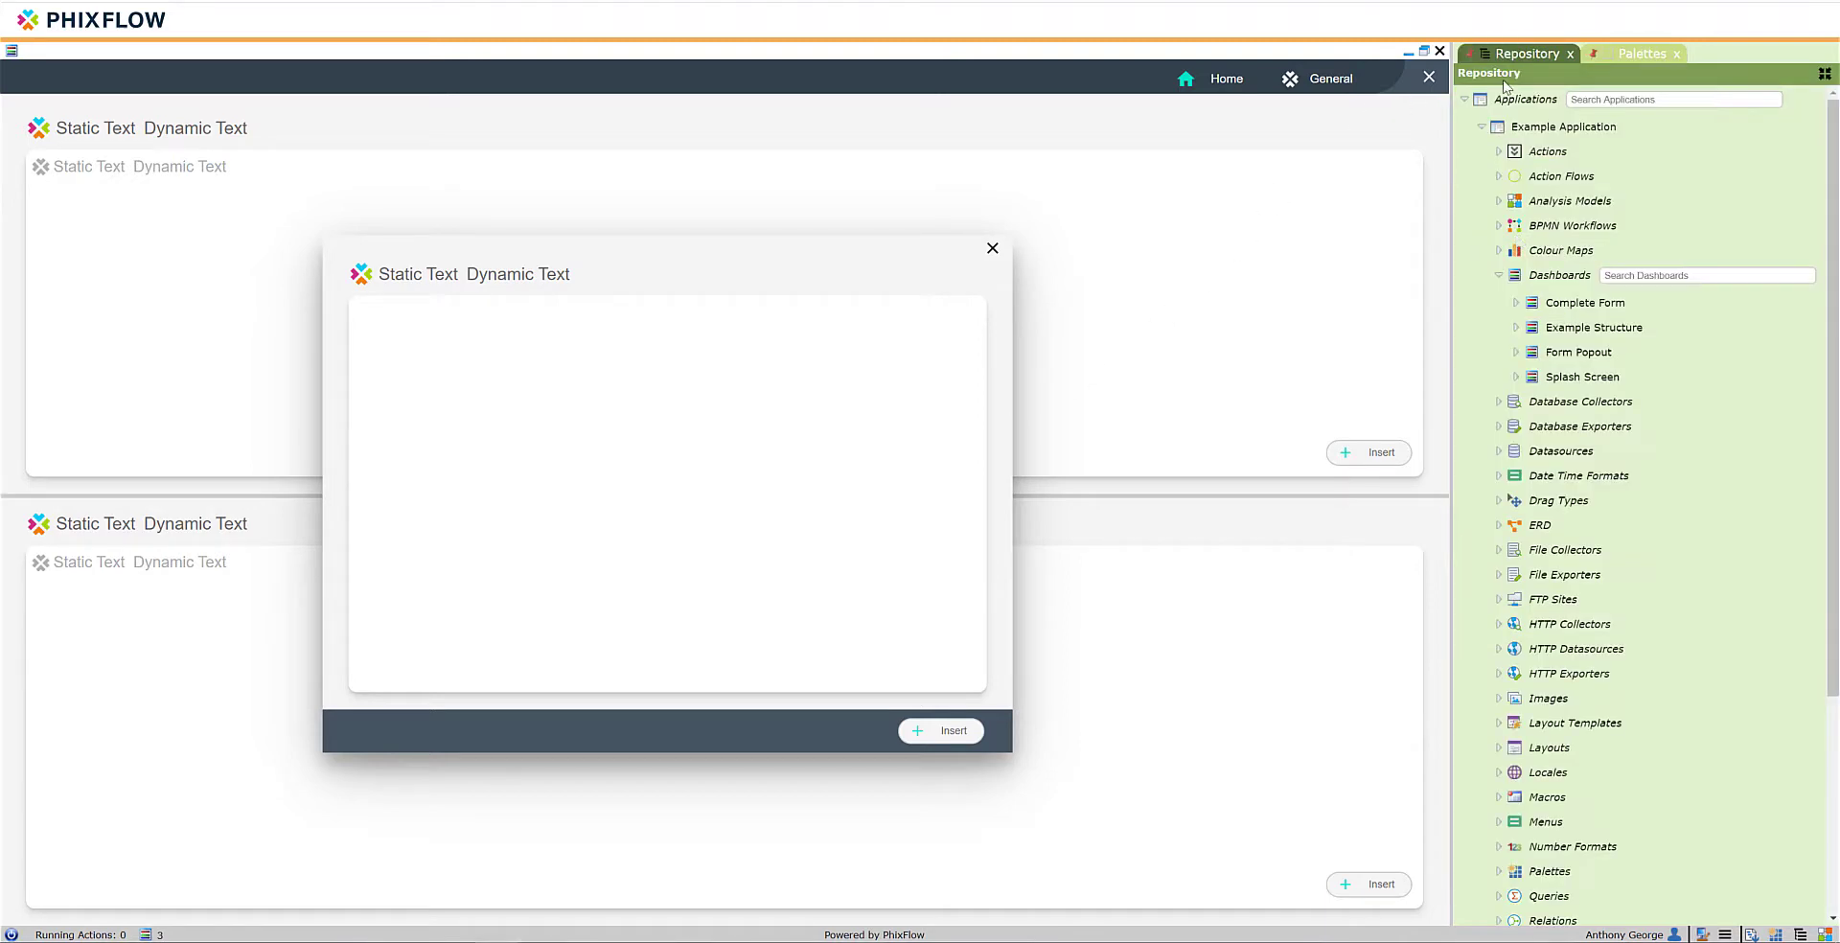
pyautogui.rightClick(1568, 277)
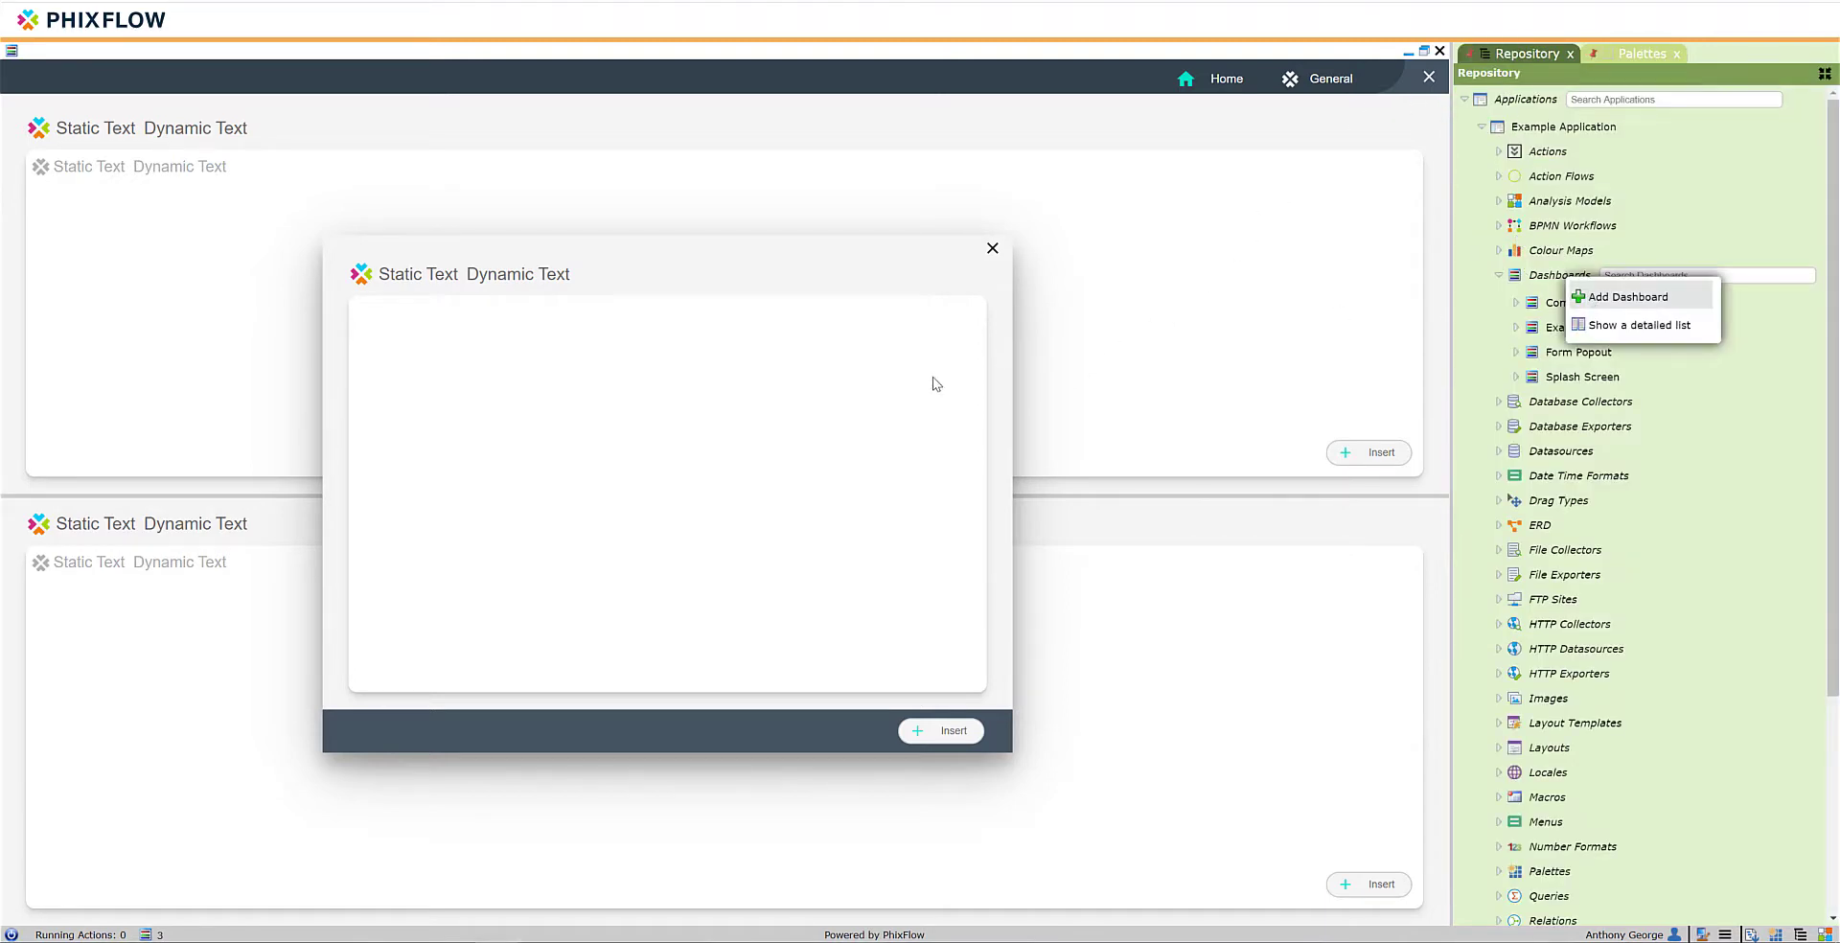
pyautogui.click(1592, 300)
pyautogui.write('Confirmation')
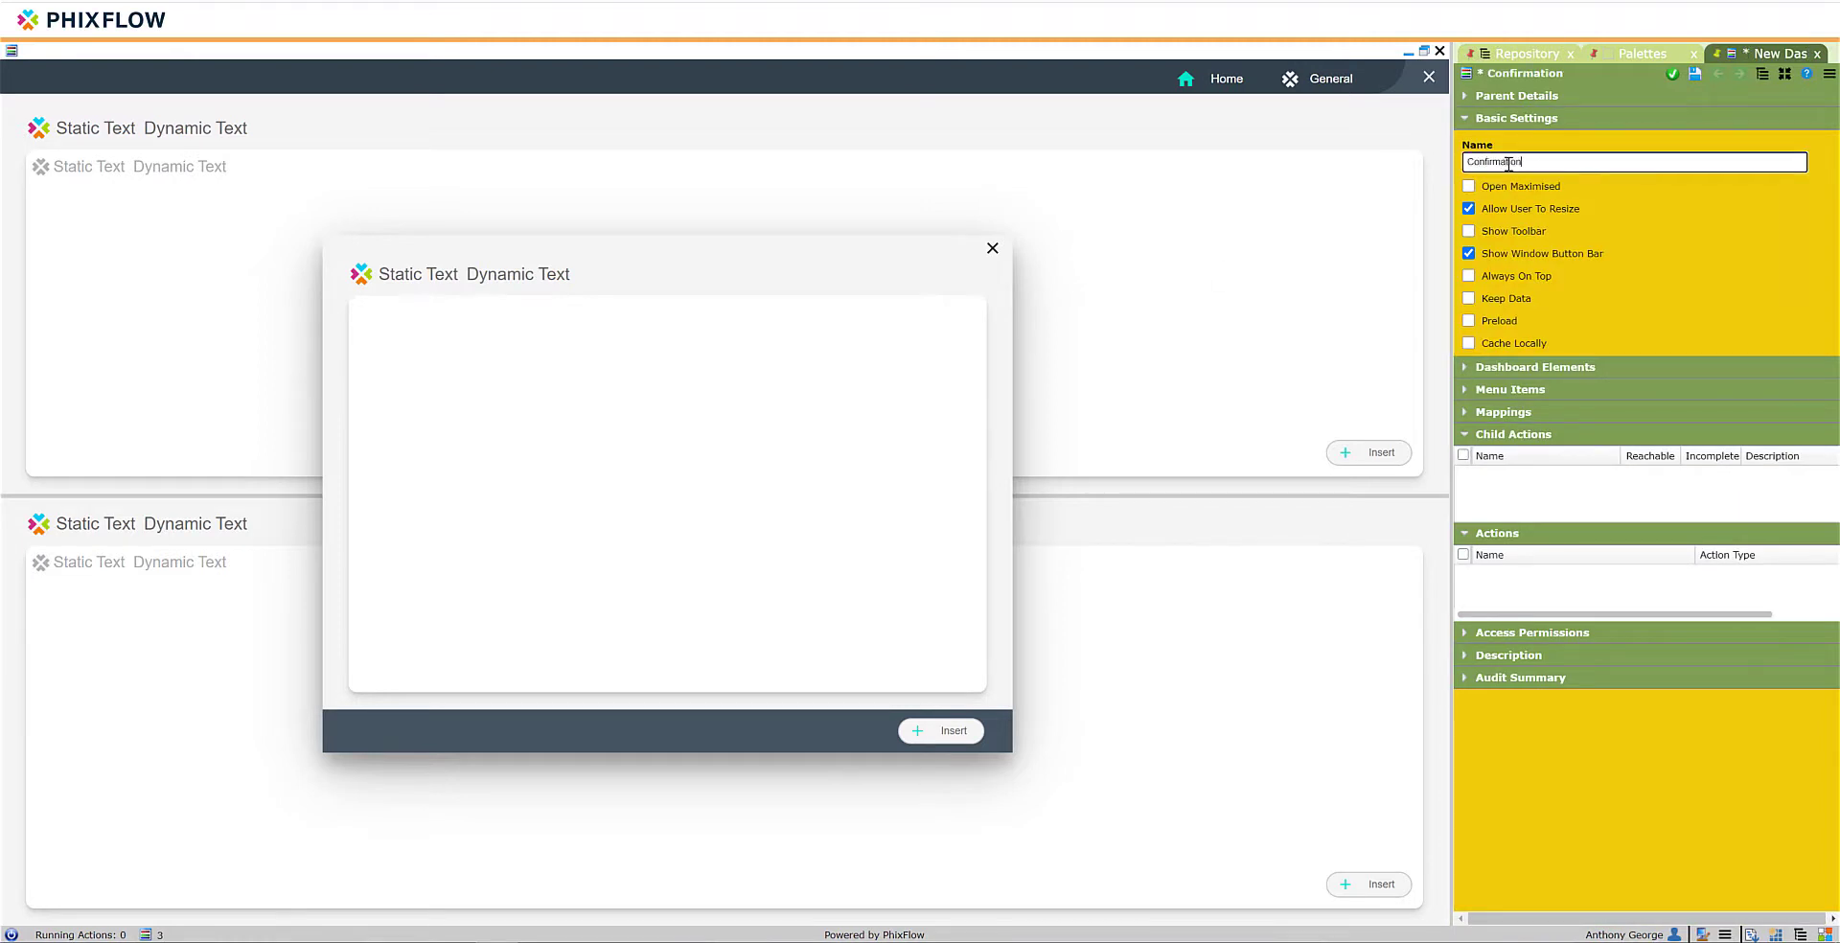
pyautogui.click(1696, 75)
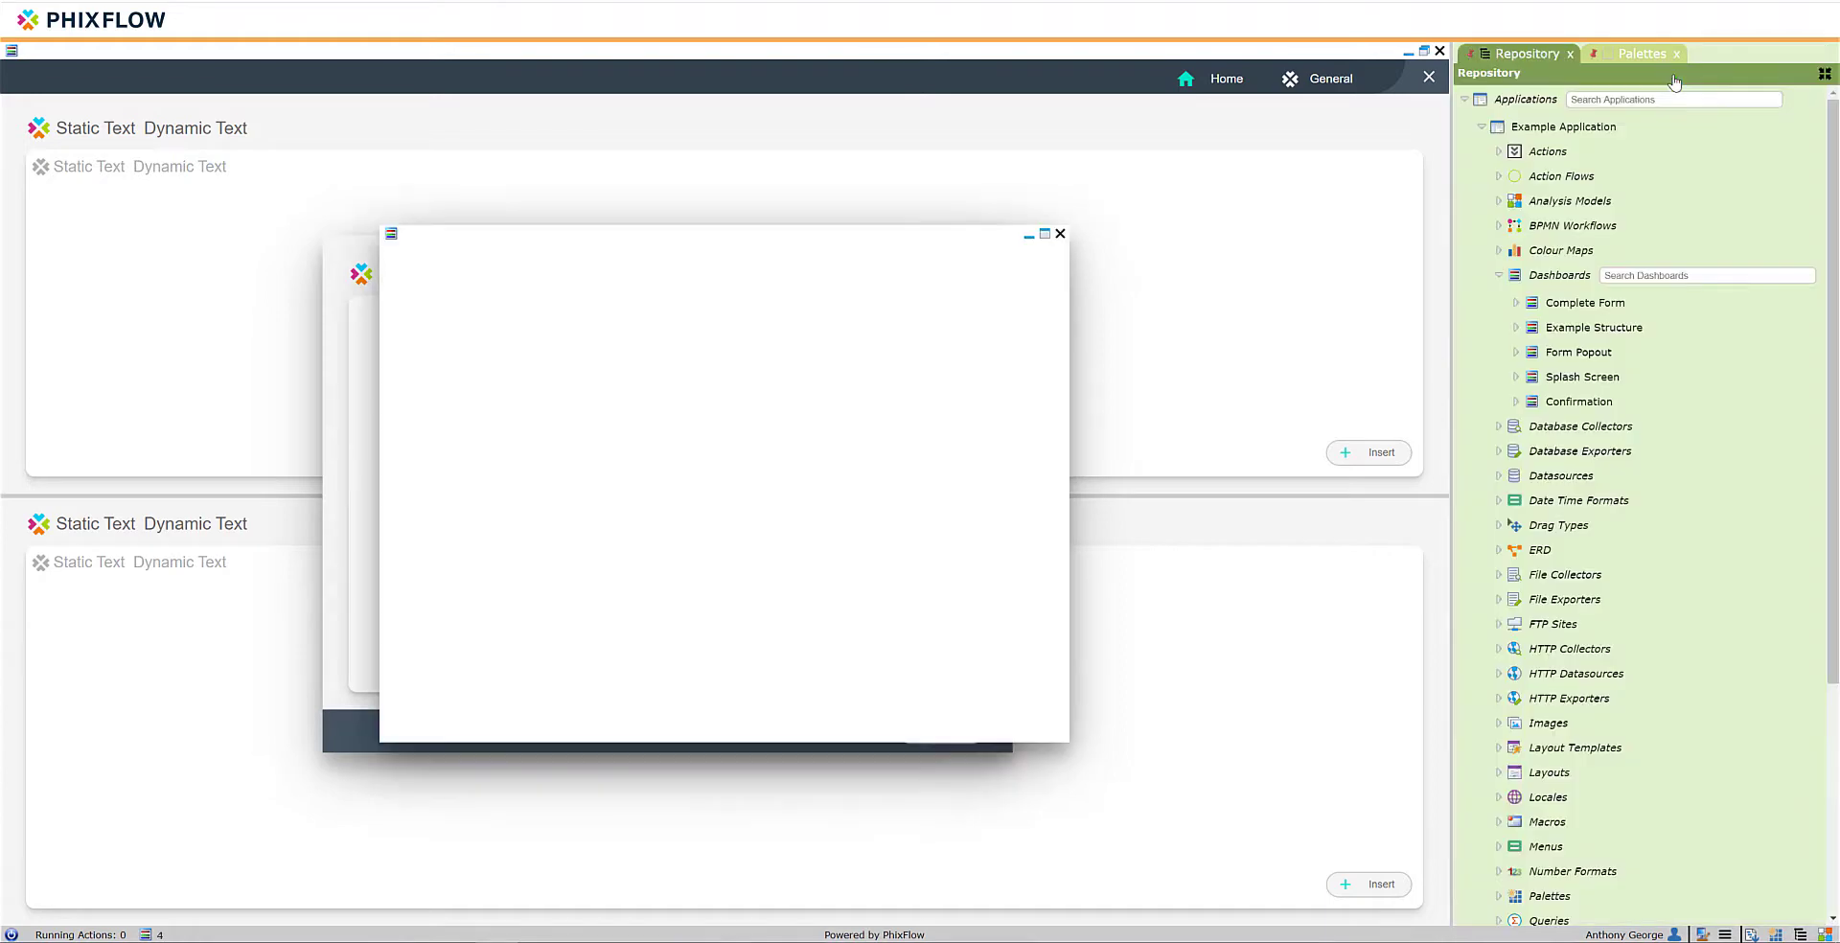
# Add the Theme 2 Form Confirmation template to the empty Confirmation dashboard with the area name "Confirm Form", and shrink the dashboard window.
pyautogui.click(1641, 55)
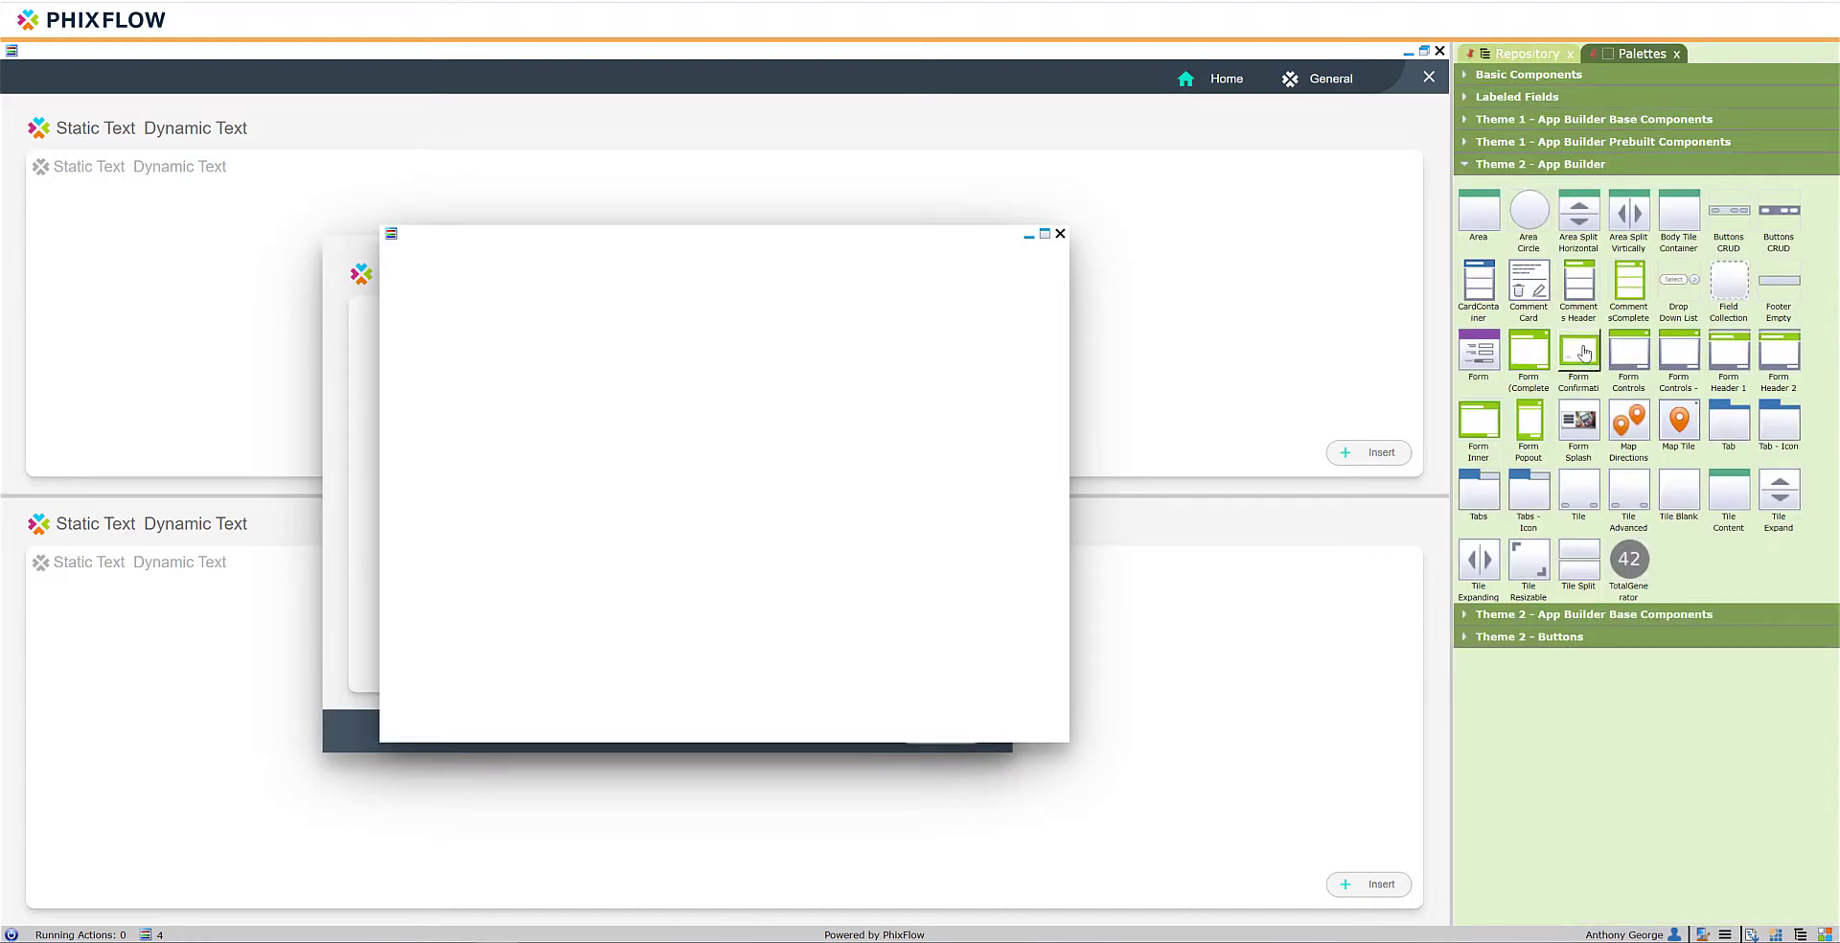
pyautogui.moveTo(1583, 353); pyautogui.dragTo(781, 488)
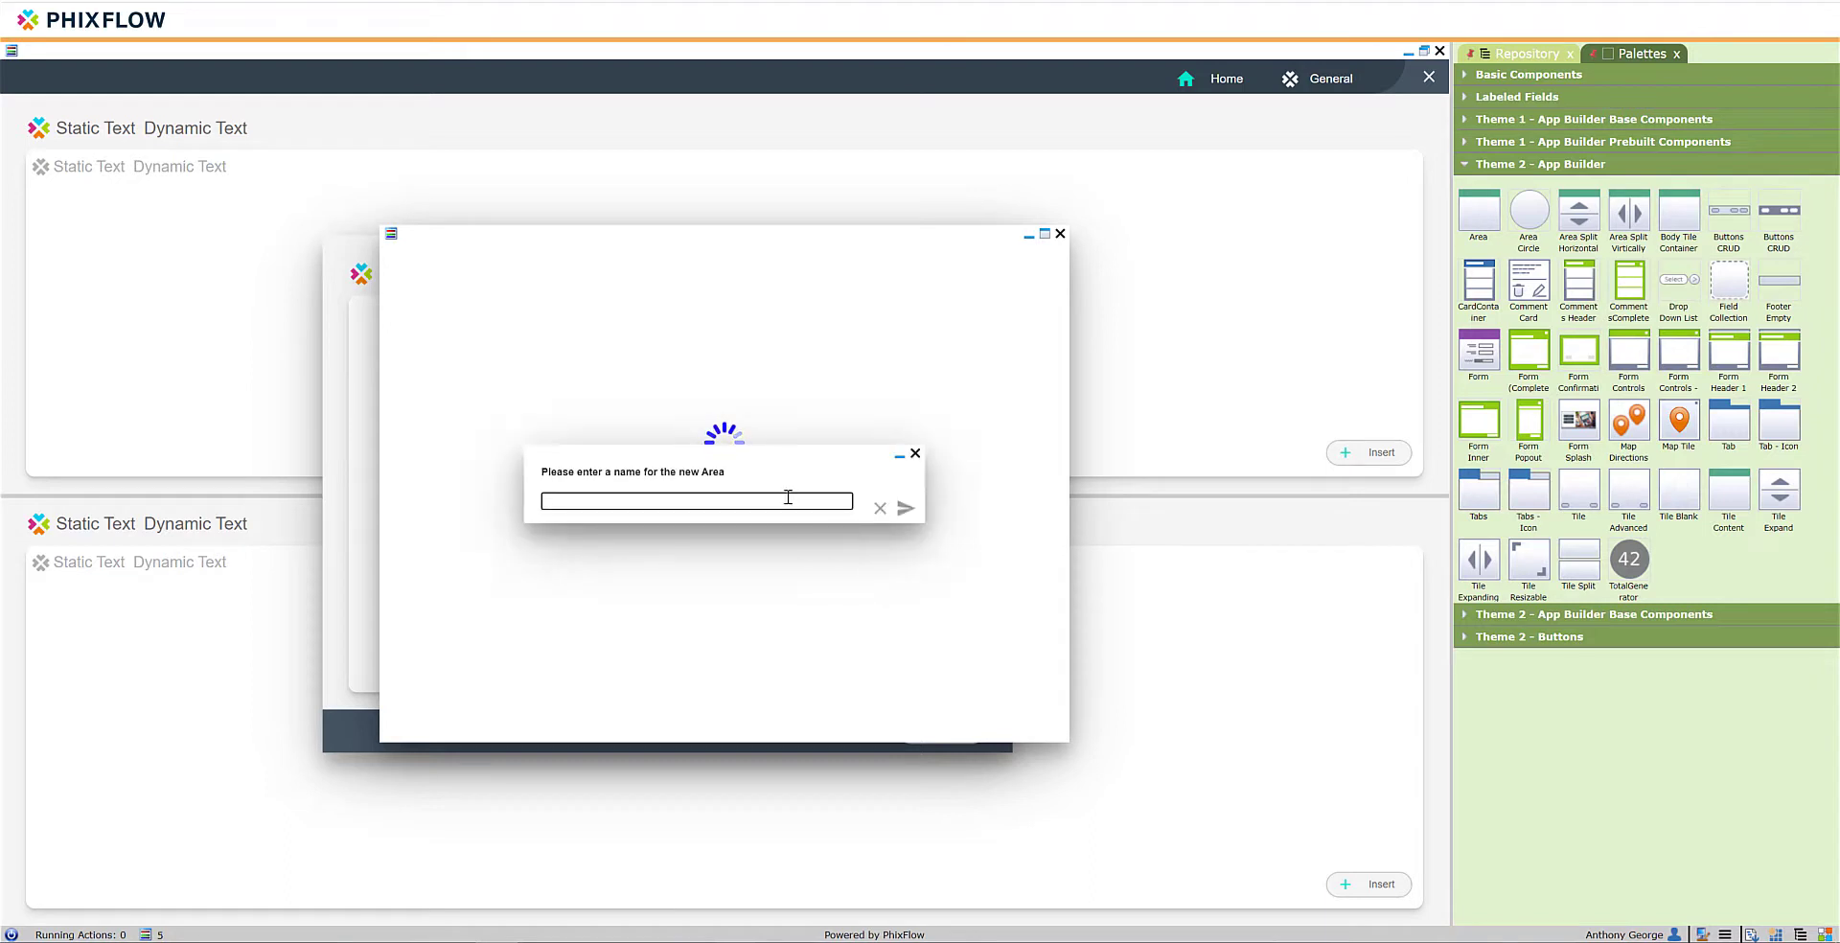
pyautogui.write('Confirm Form')
pyautogui.click(900, 515)
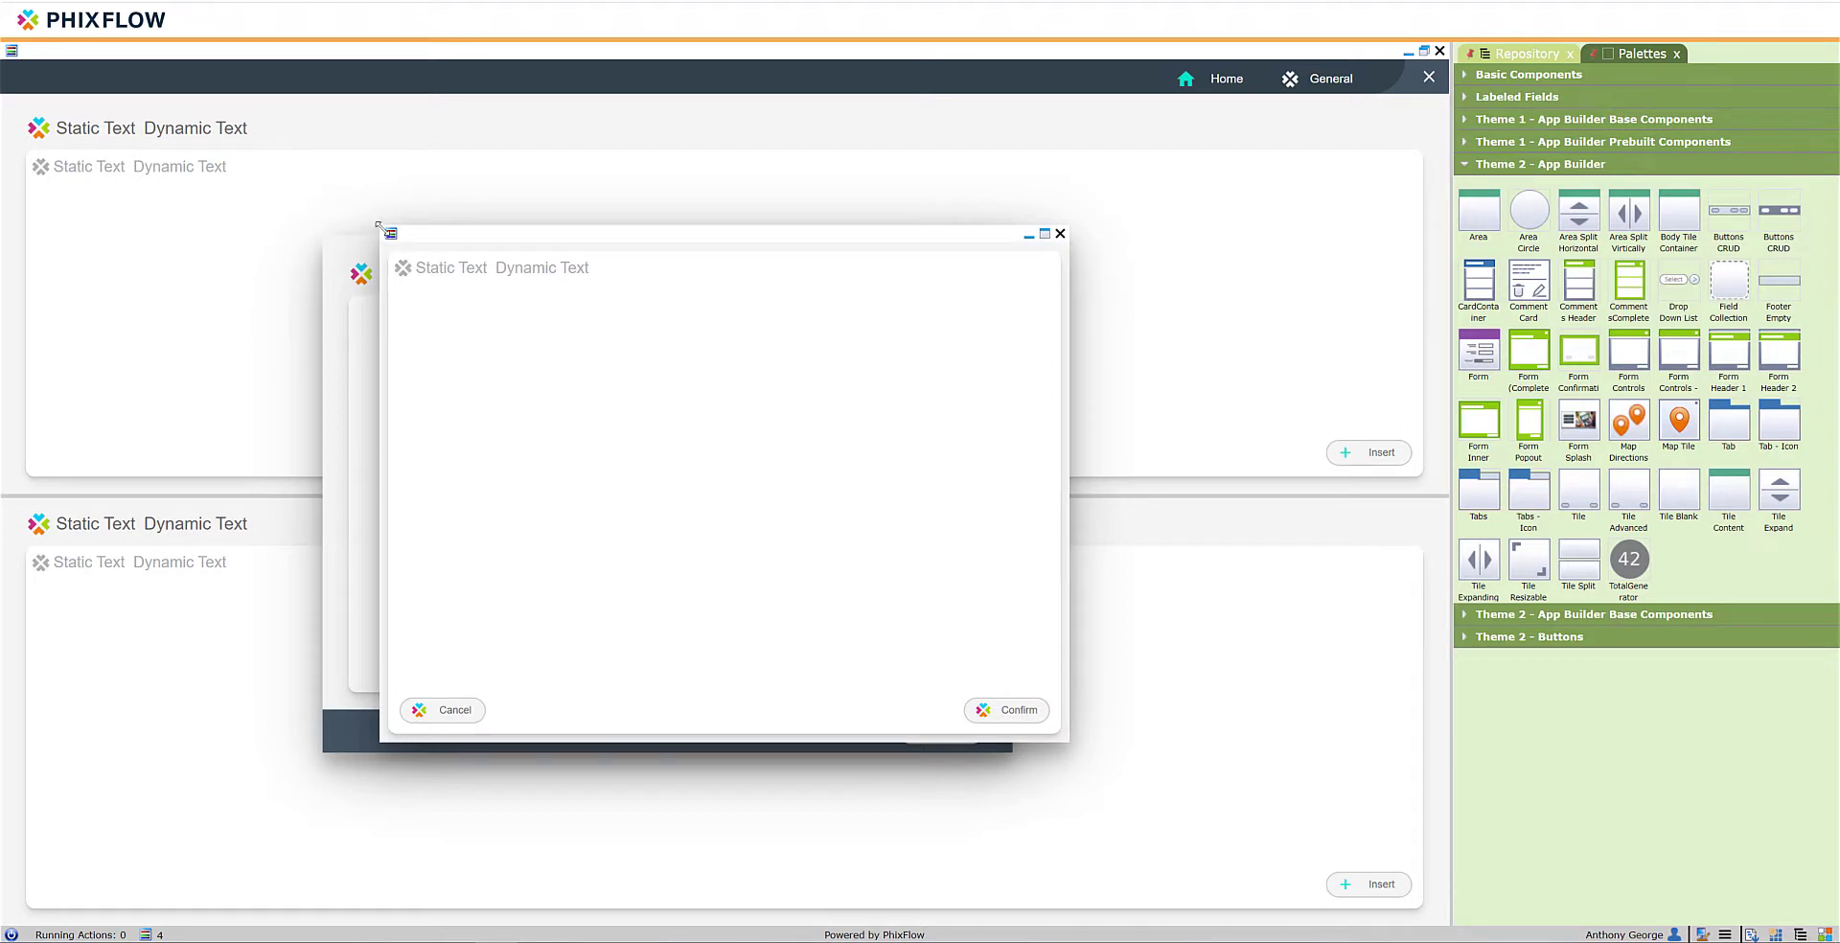
pyautogui.moveTo(378, 226); pyautogui.dragTo(492, 286)
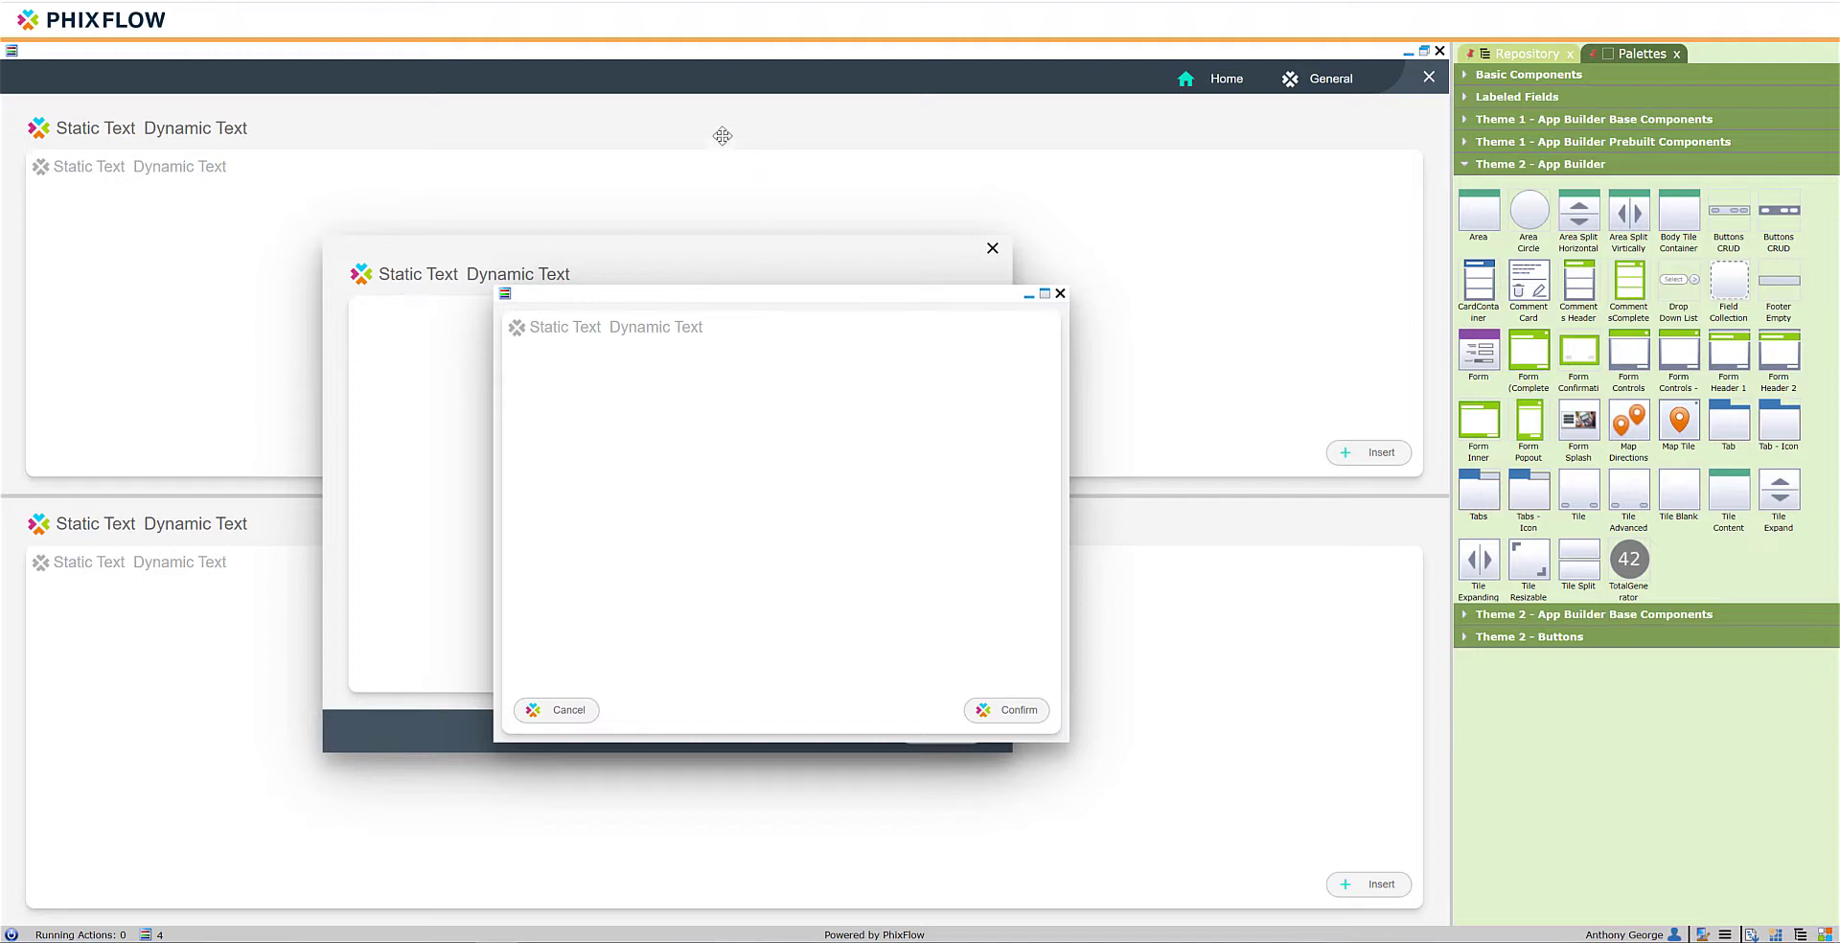
# Bring the Complete Form dashboard to the front and split its lower Form Inner pane with a vertical bar.
pyautogui.click(699, 50)
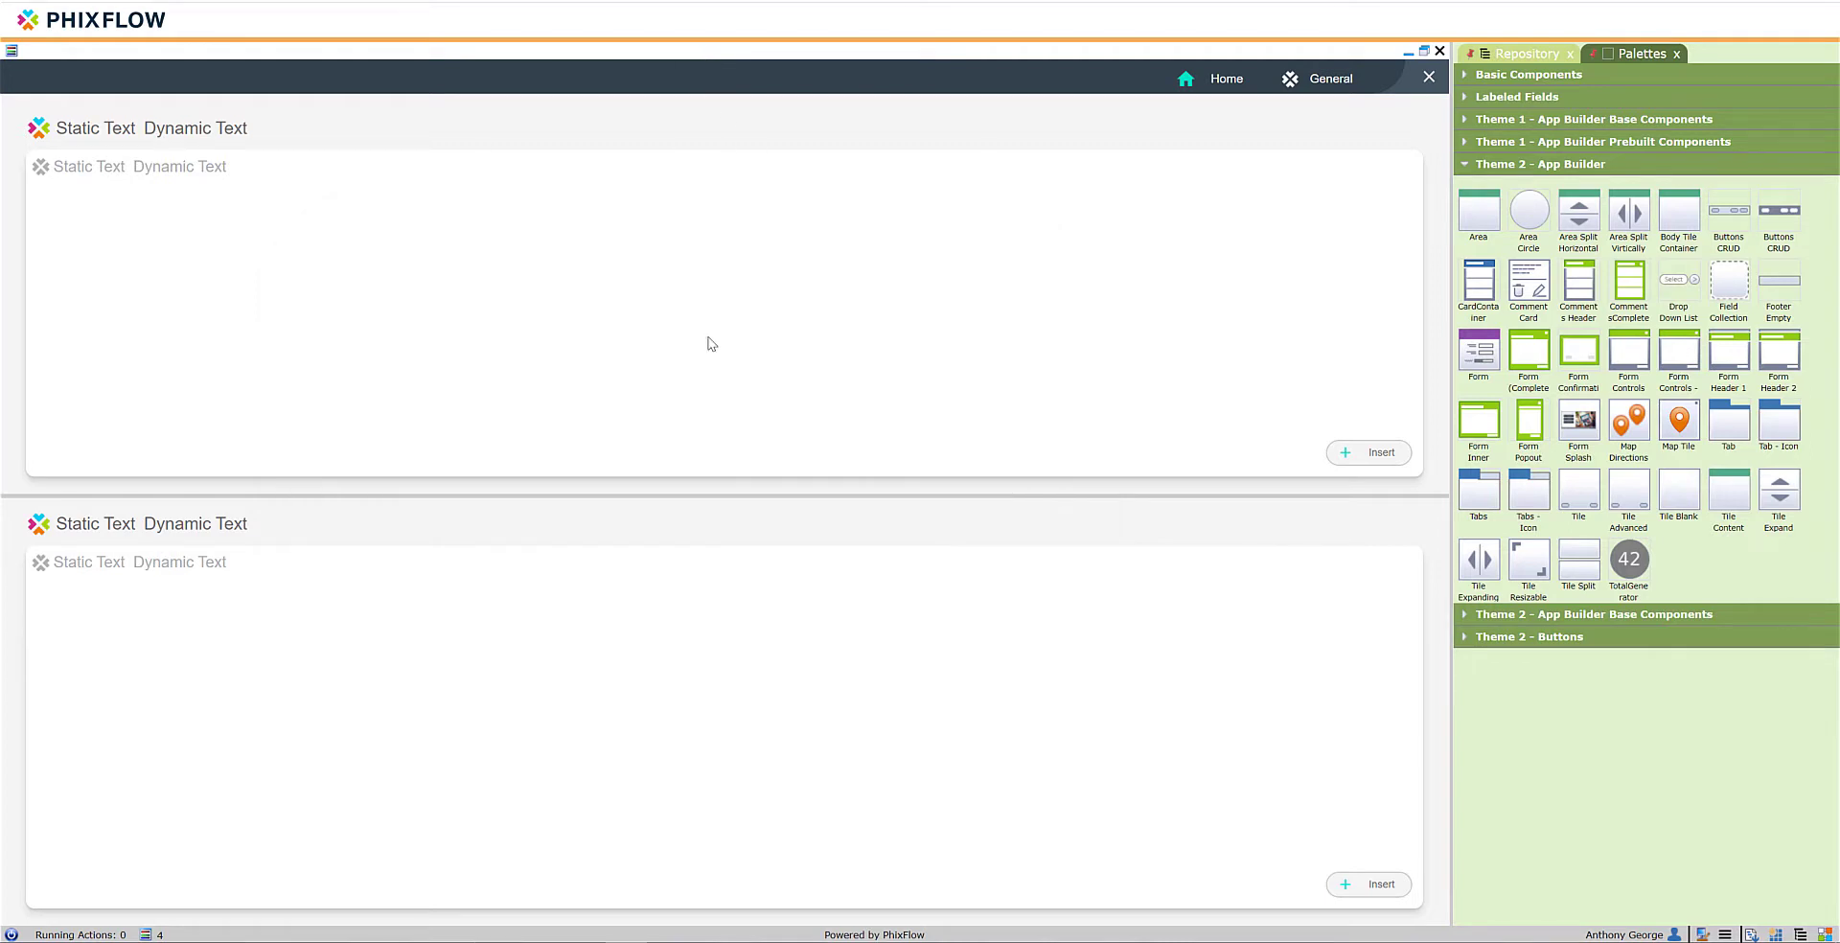
pyautogui.rightClick(709, 610)
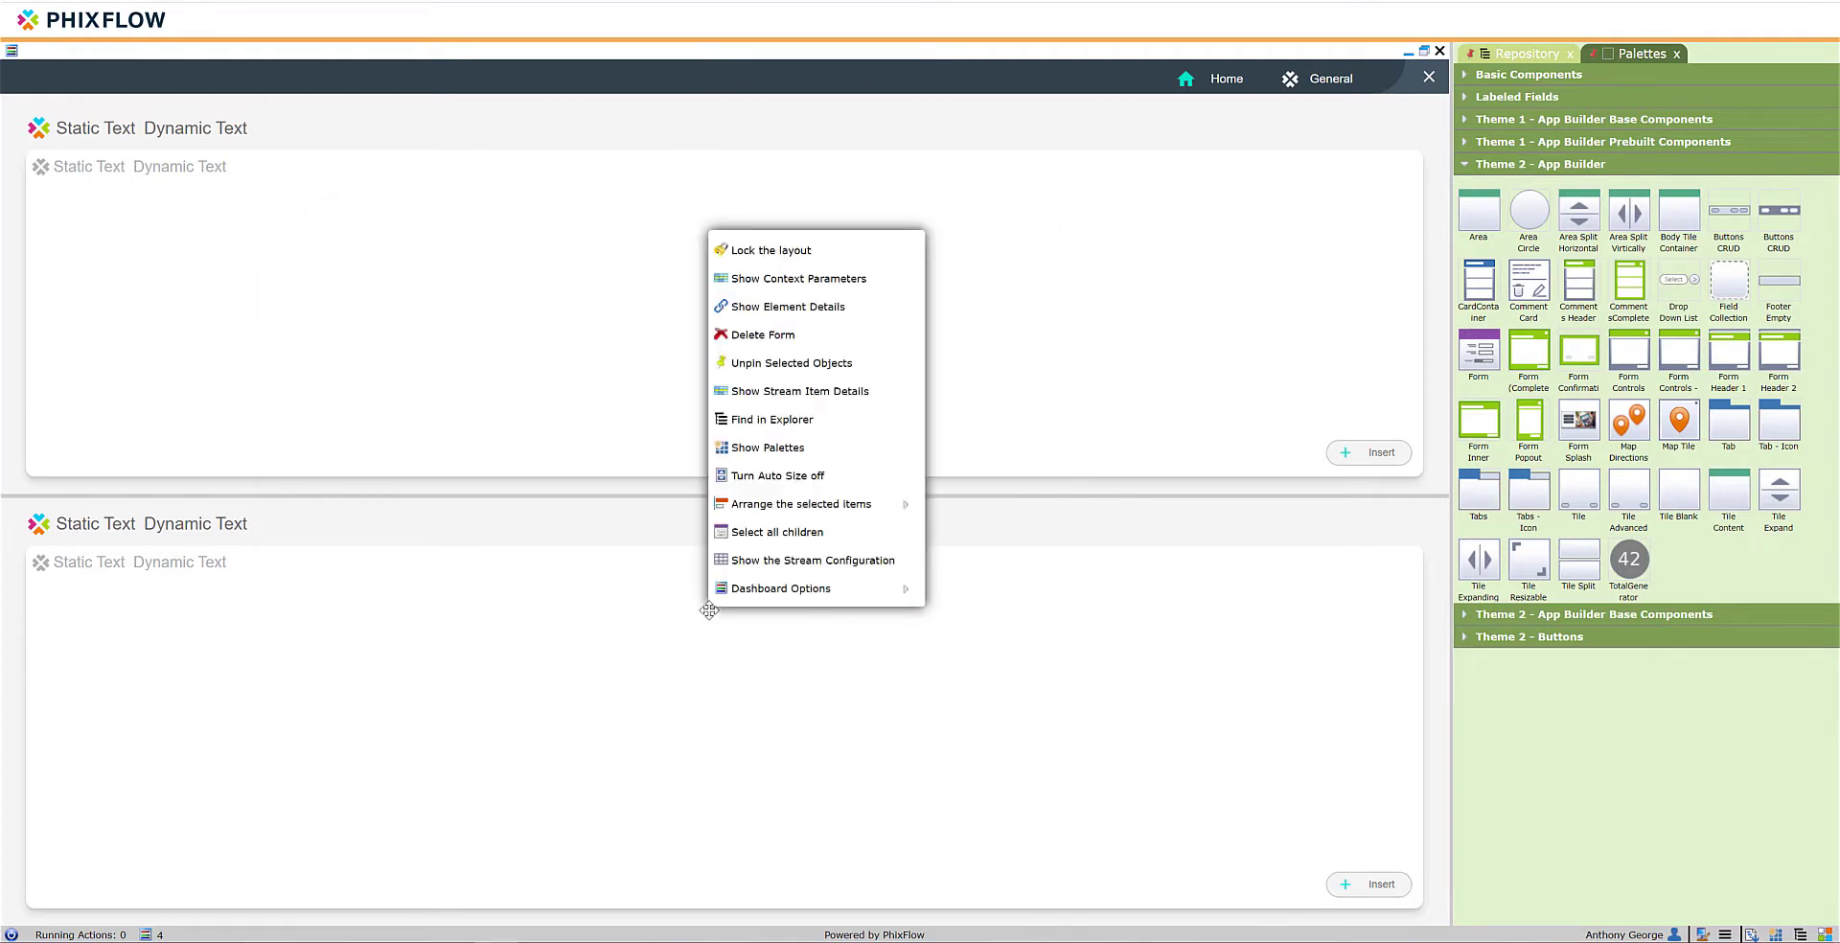
pyautogui.moveTo(772, 590)
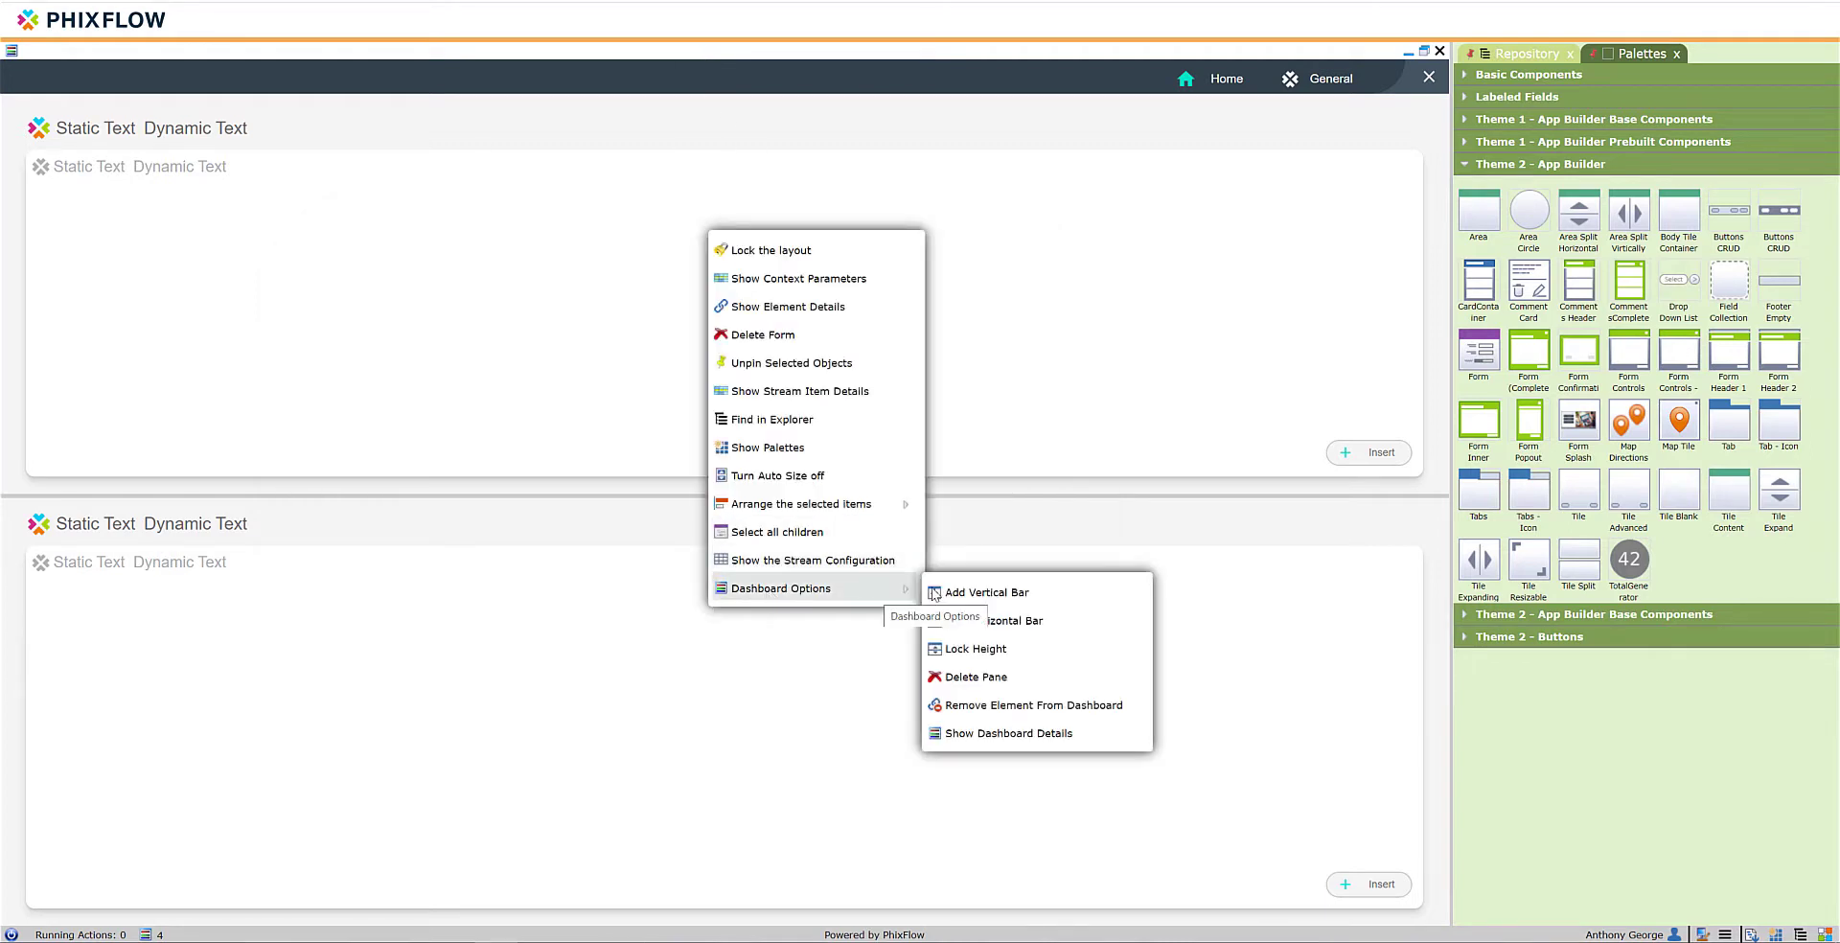
pyautogui.click(987, 593)
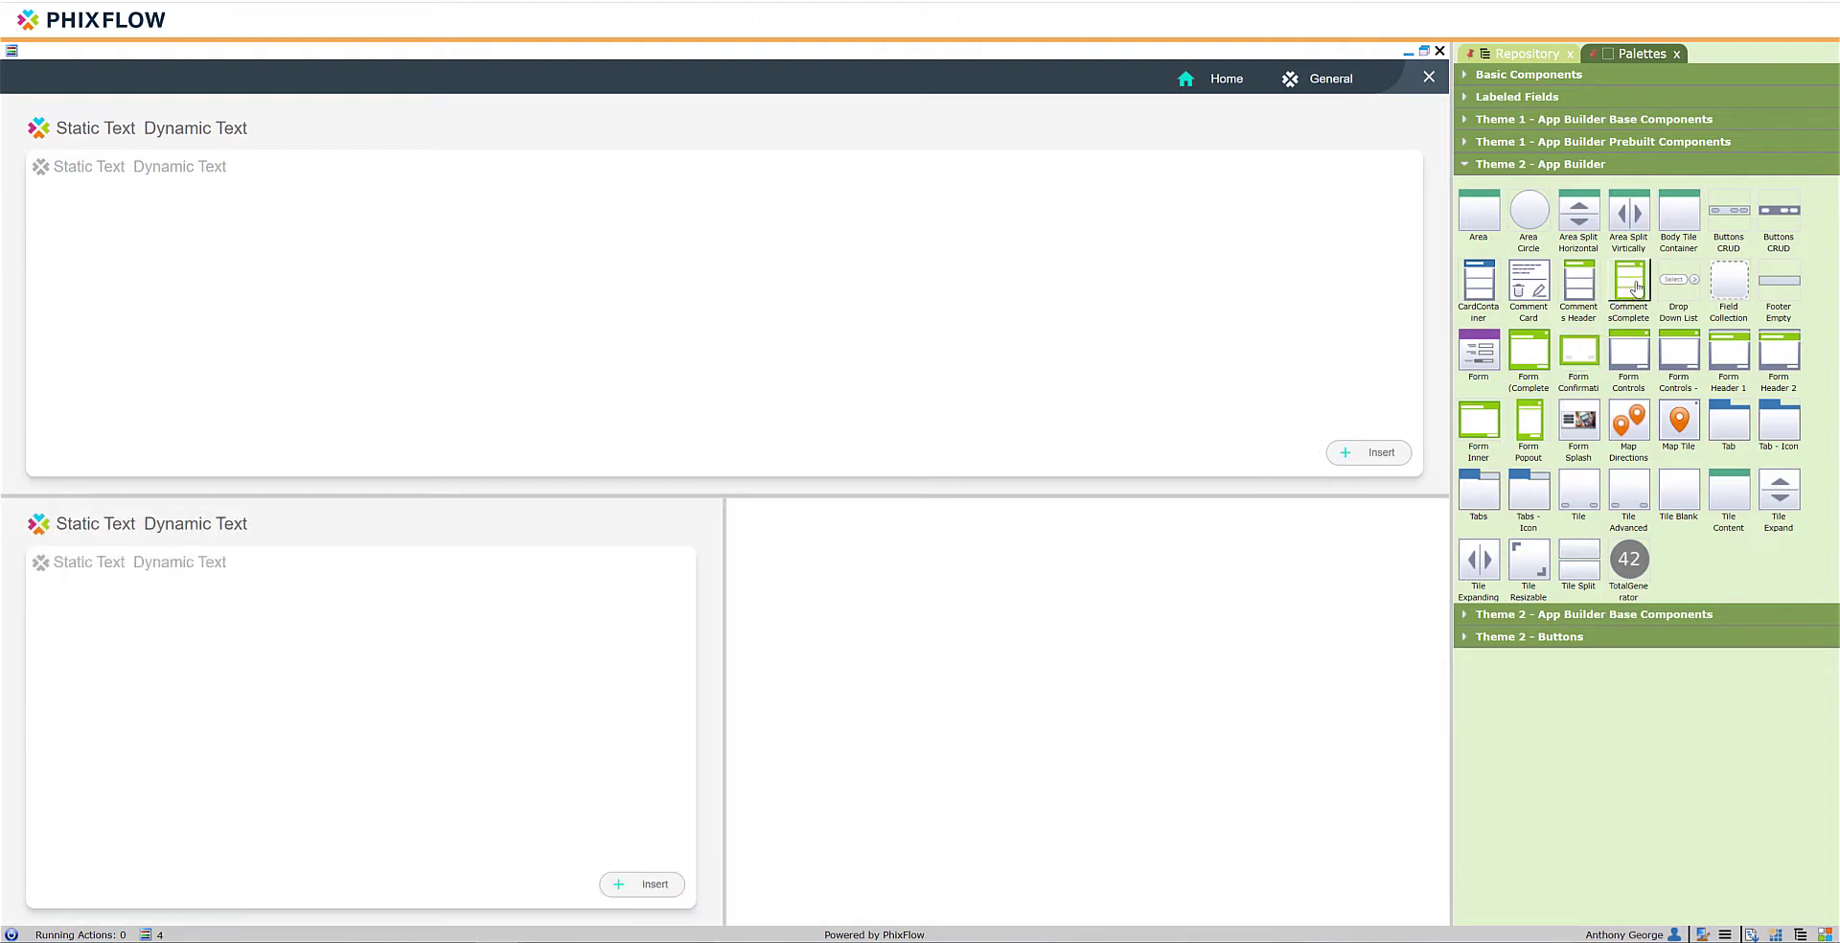
# Add the CommentsComplete template to the empty lower pane with the area name "CommentsComplete", and shift the vertical divider to narrow the comments pane.
pyautogui.moveTo(1635, 285); pyautogui.dragTo(1031, 661)
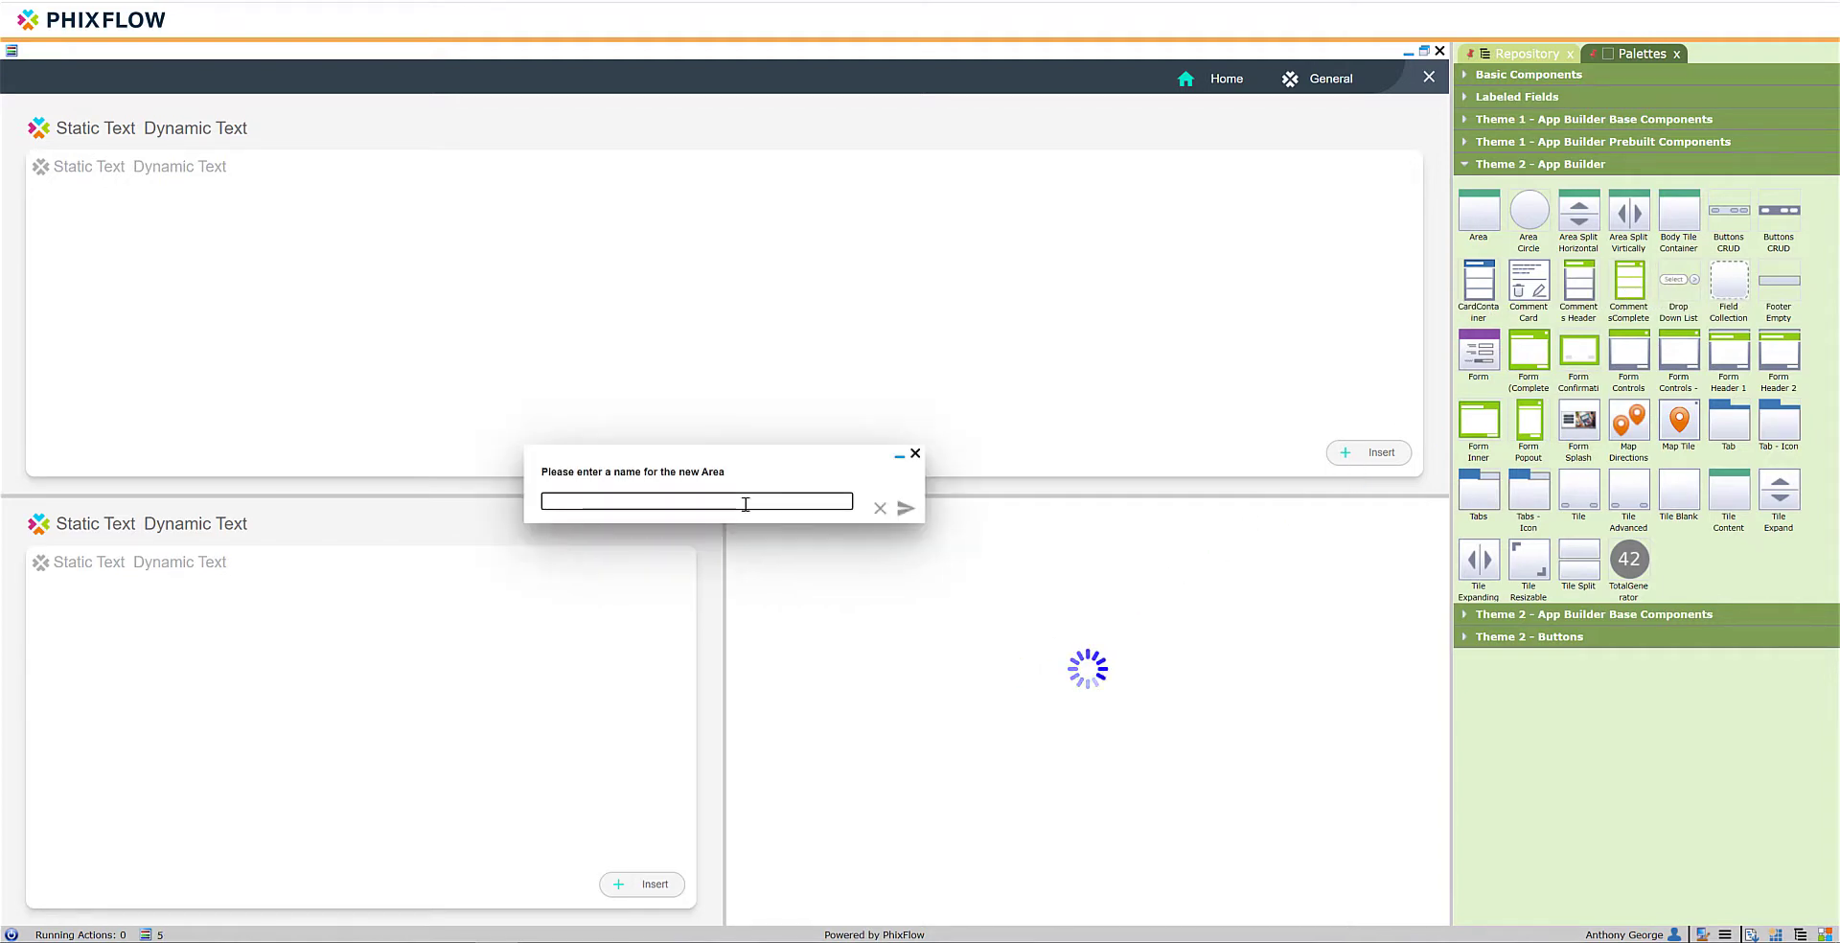
pyautogui.write('CommentsComplete')
pyautogui.press('Return')
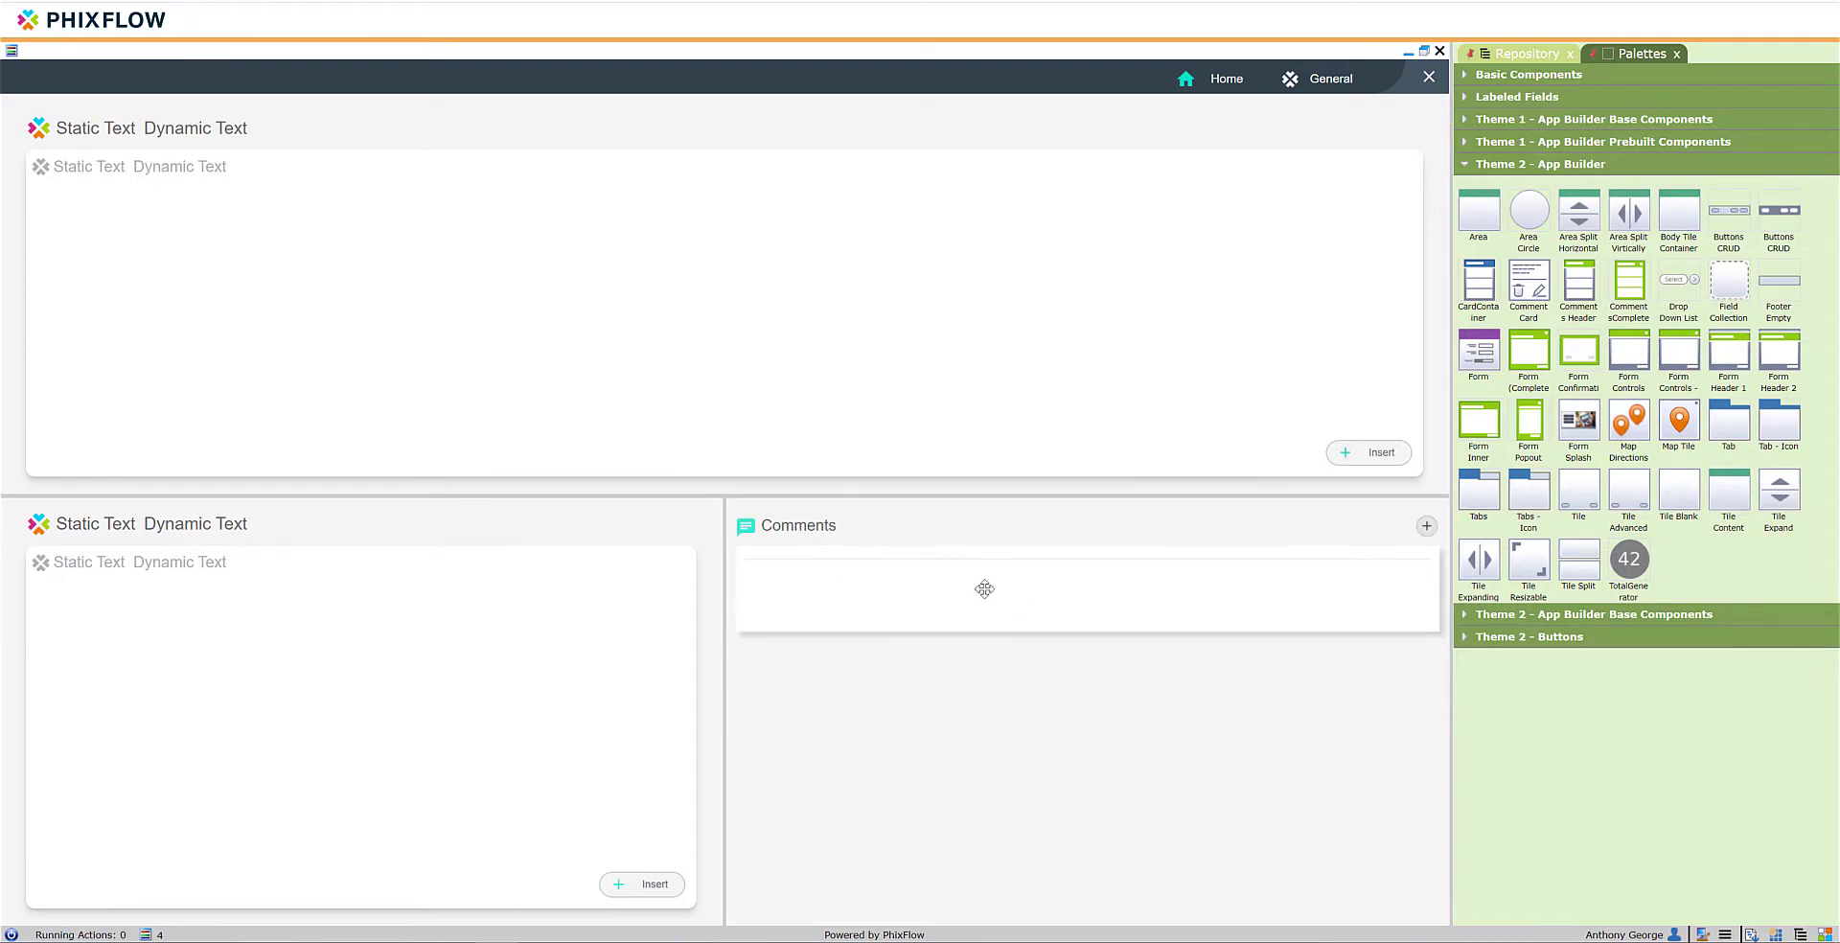
pyautogui.moveTo(725, 617); pyautogui.dragTo(926, 627)
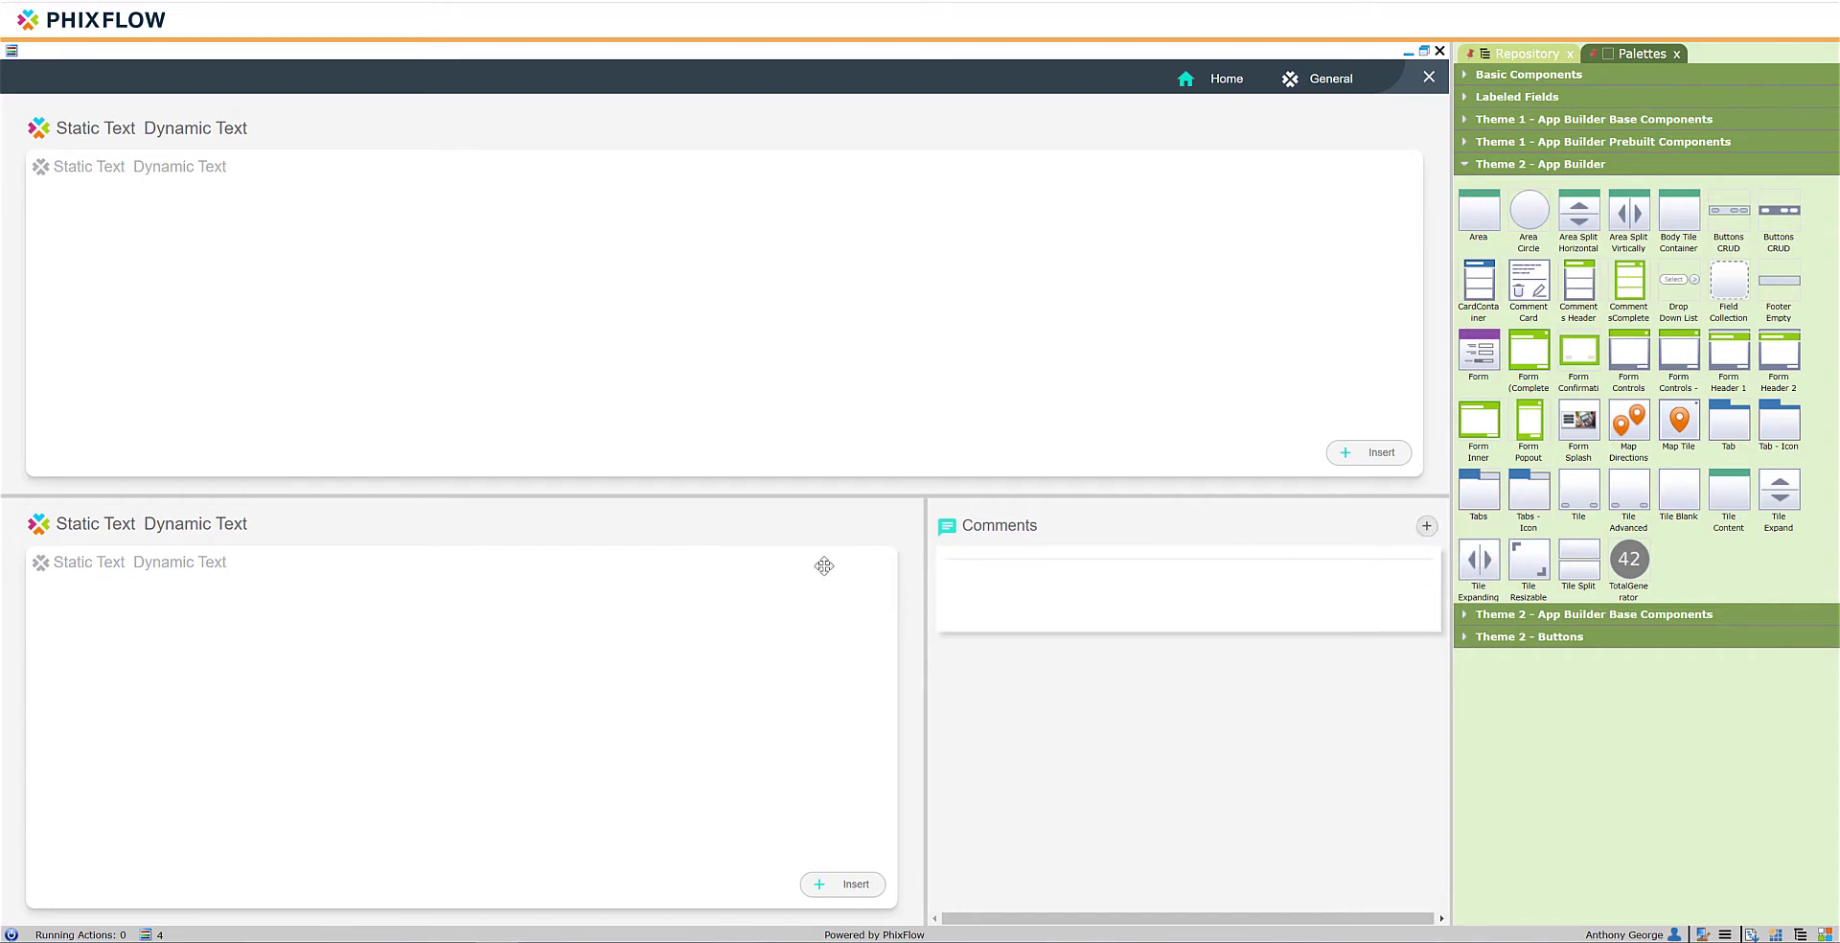
pyautogui.moveTo(1022, 570)
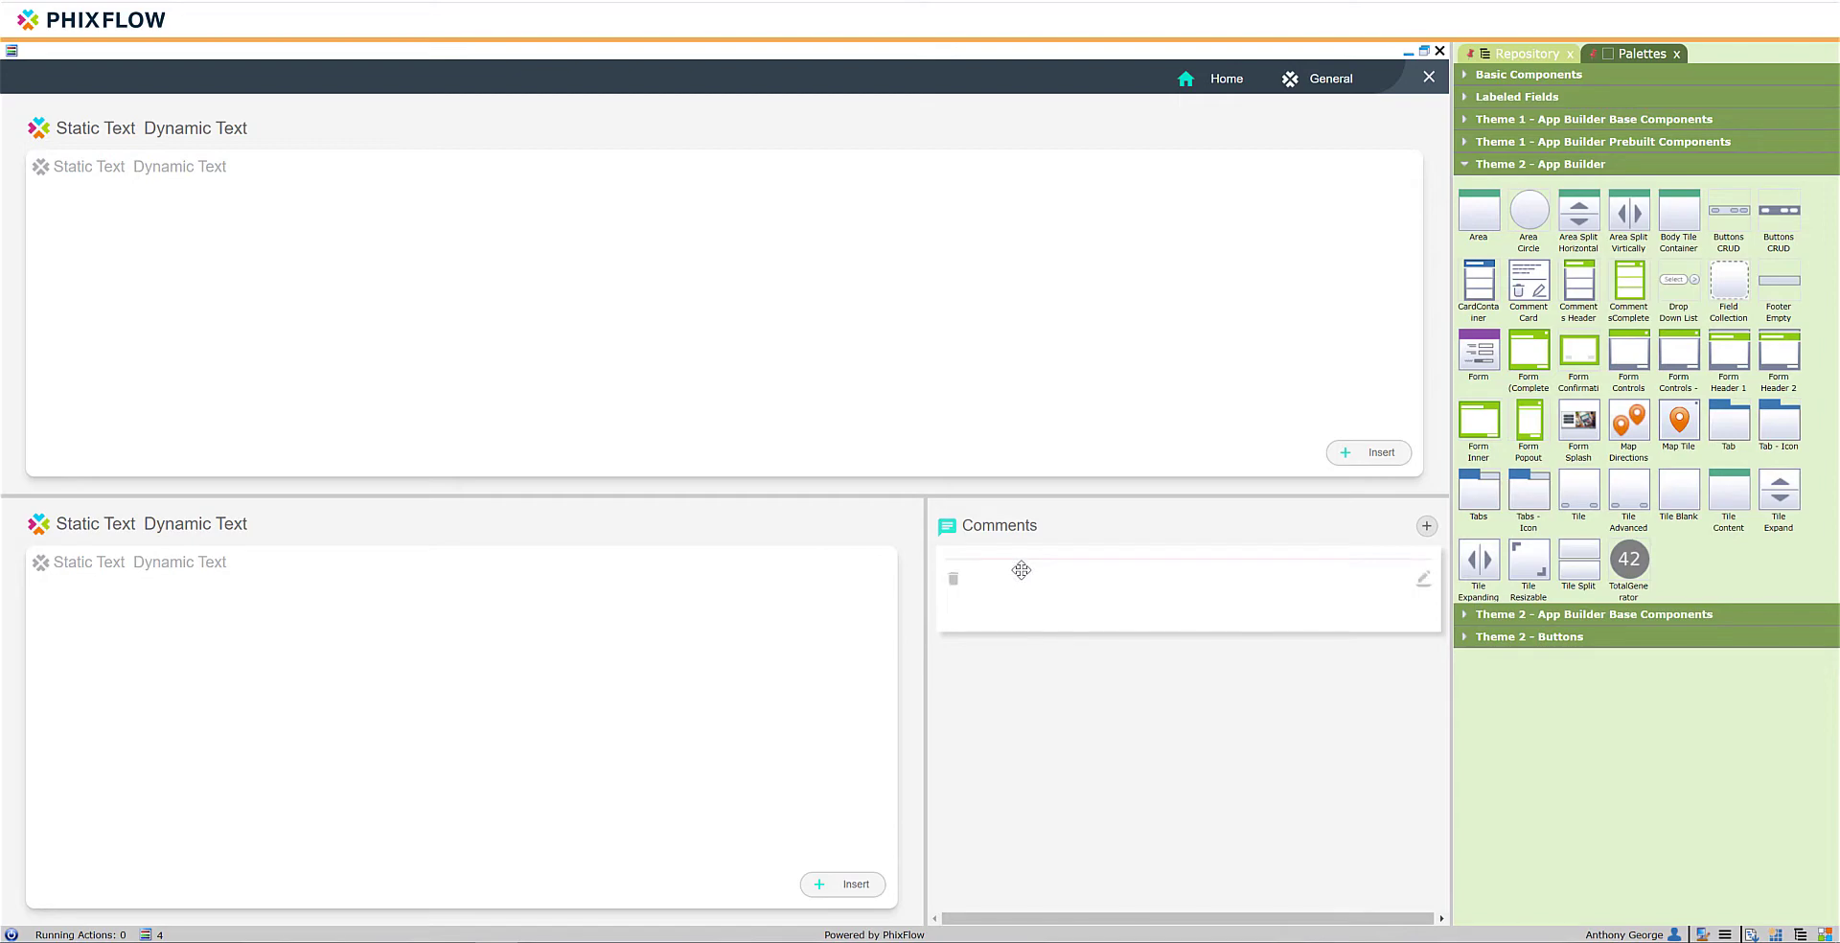